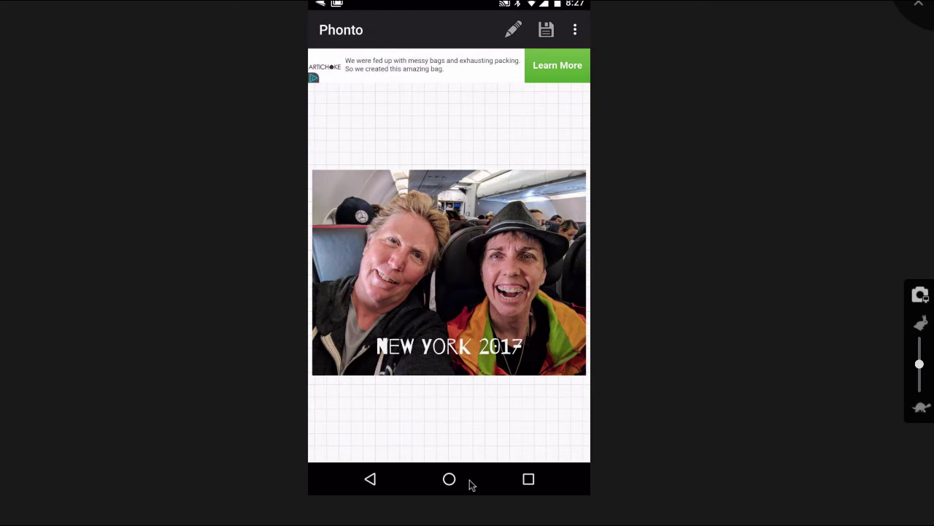
Step: Discard the New York 2017 selfie in Phonto and load the airplane wing image with the credits text from the device
{"action": "key", "text": "Escape"}
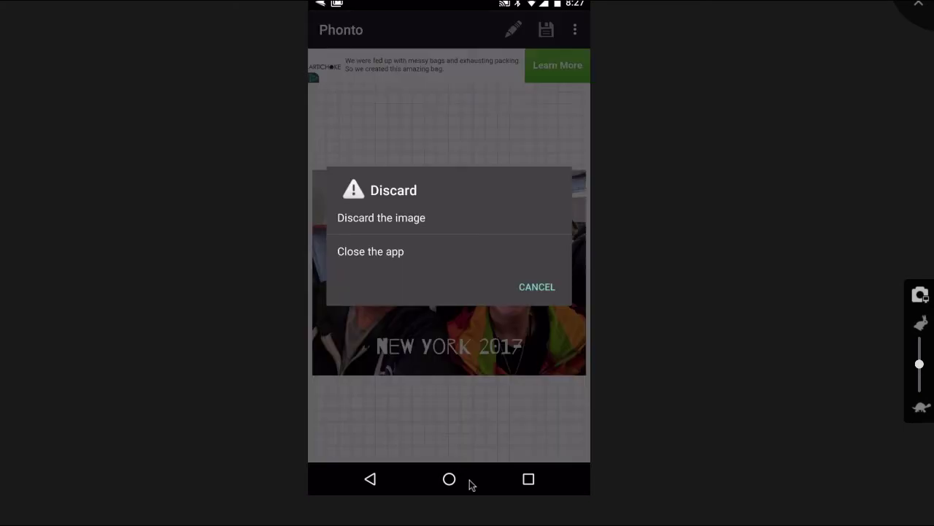
{"action": "key", "text": "Return"}
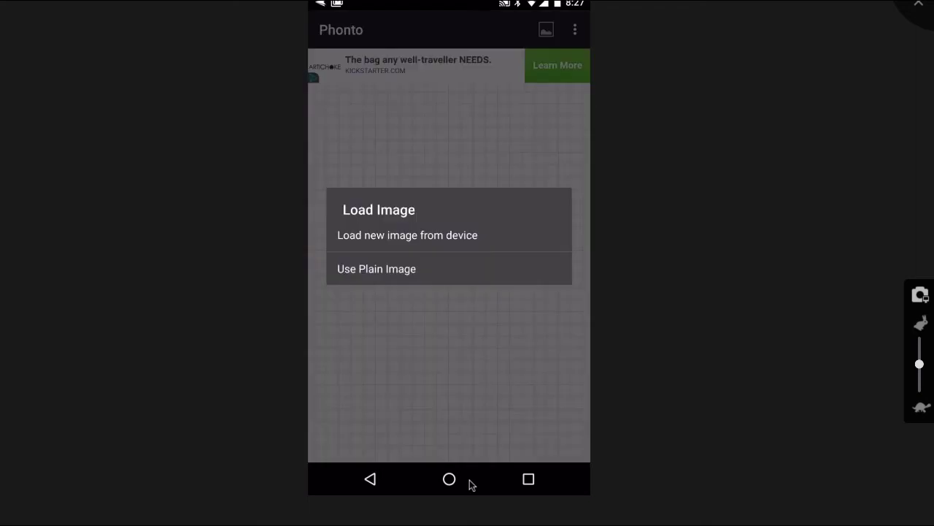
{"action": "key", "text": "Down"}
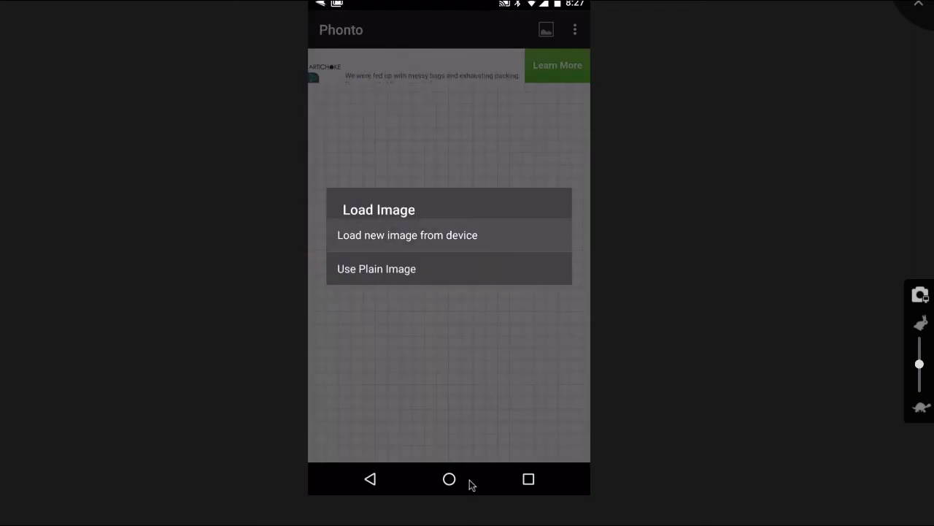
{"action": "key", "text": "Return"}
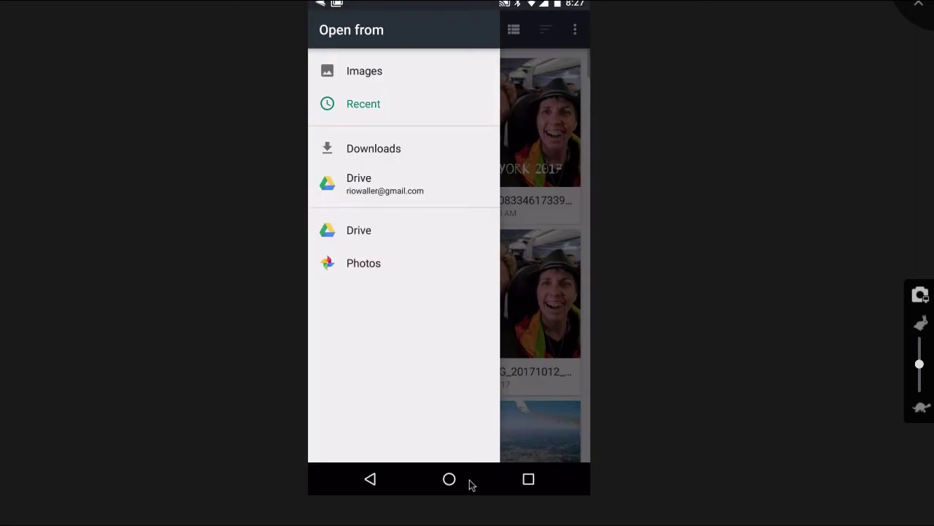
{"action": "key", "text": "Escape"}
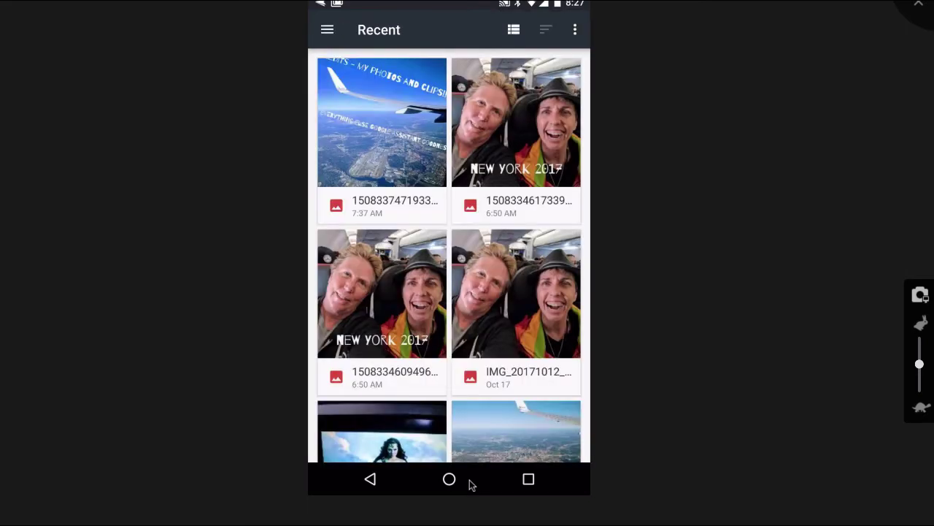
{"action": "key", "text": "Return"}
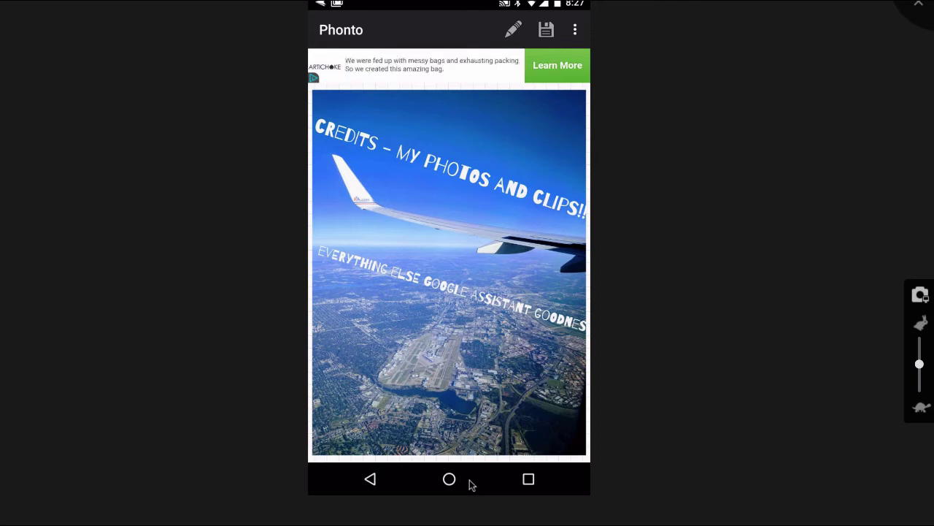
Step: Switch to Google Photos on the phone and look through the photo library from Today back to Sat, Oct 14
{"action": "left_click", "coordinate": [449, 479]}
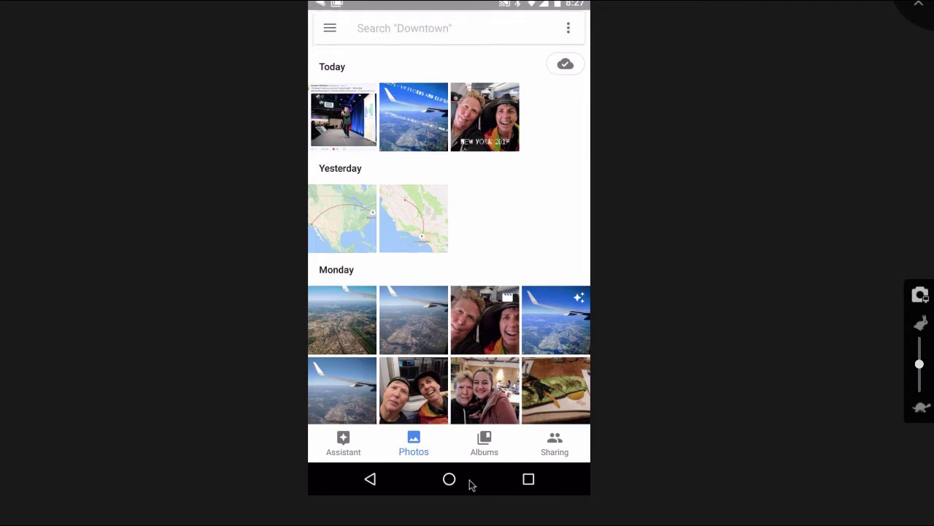
{"action": "scroll", "coordinate": [471, 485], "scroll_direction": "down", "scroll_amount": 3}
{"action": "scroll", "coordinate": [471, 484], "scroll_direction": "up", "scroll_amount": 4}
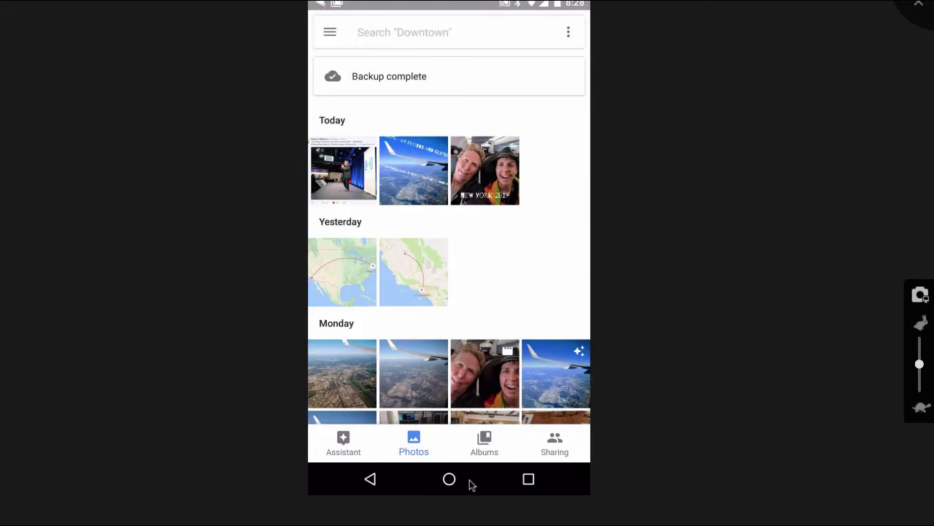
{"action": "scroll", "coordinate": [471, 484], "scroll_direction": "down", "scroll_amount": 2}
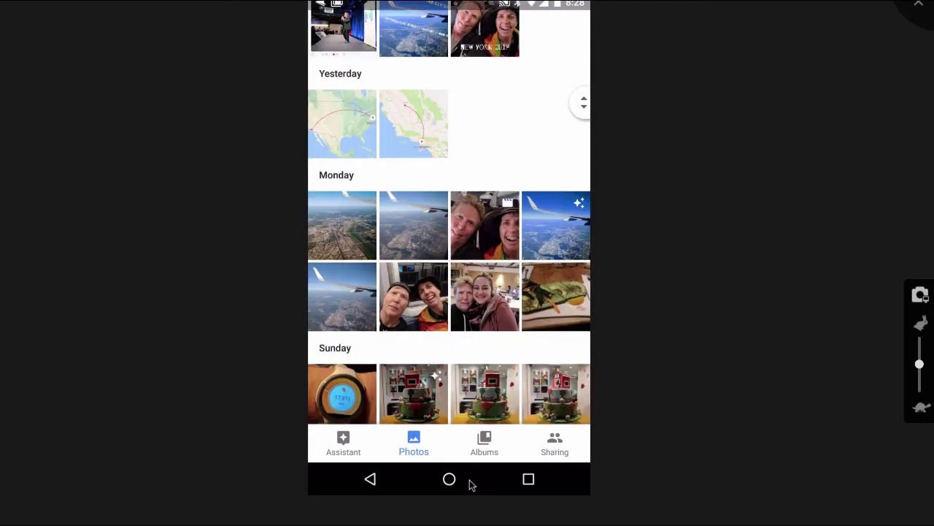
{"action": "scroll", "coordinate": [471, 485], "scroll_direction": "down", "scroll_amount": 10}
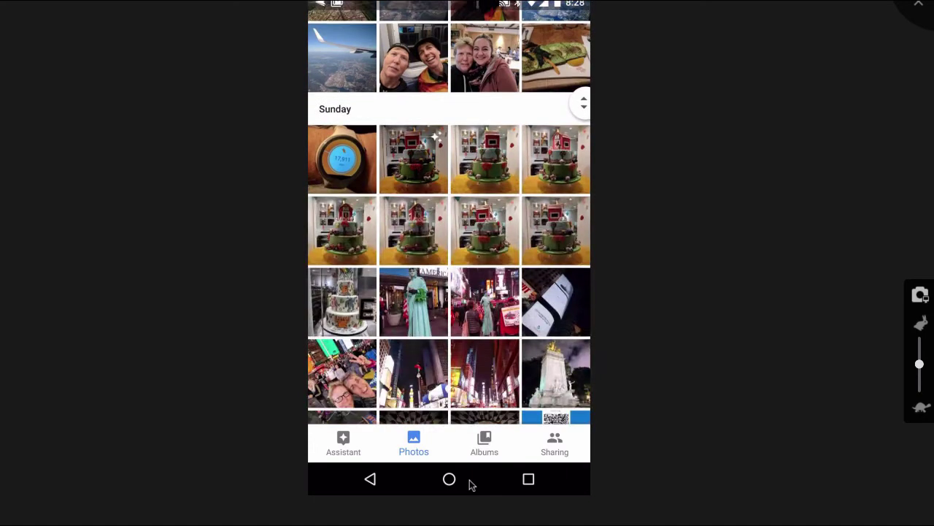
{"action": "scroll", "coordinate": [470, 485], "scroll_direction": "down", "scroll_amount": 1}
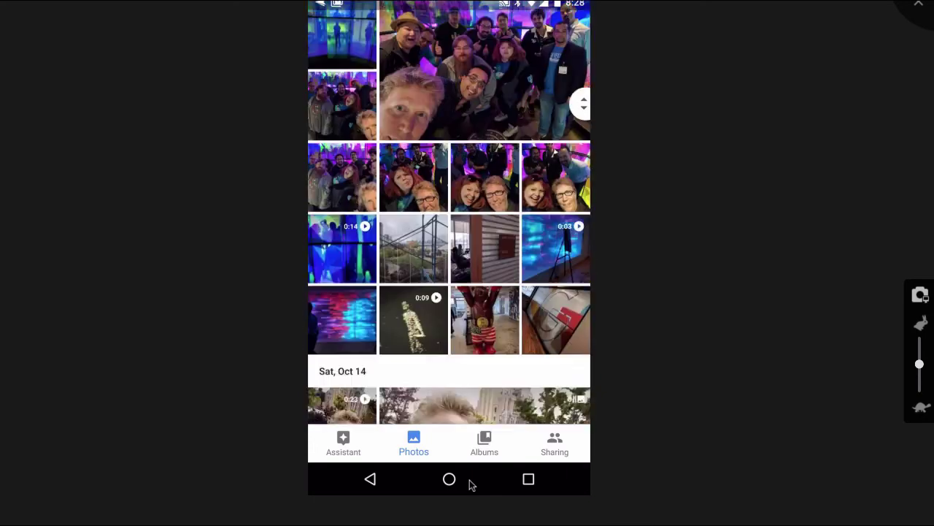
{"action": "scroll", "coordinate": [471, 485], "scroll_direction": "up", "scroll_amount": 1}
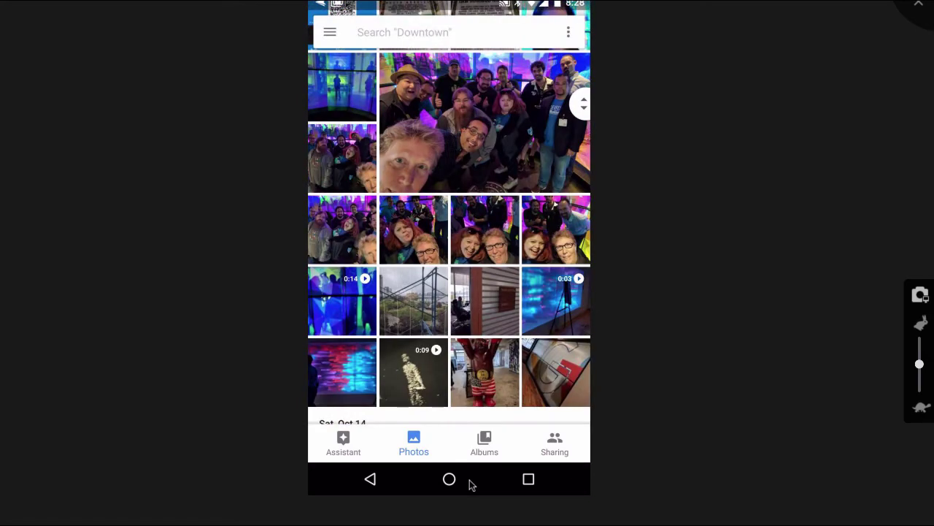
{"action": "scroll", "coordinate": [471, 485], "scroll_direction": "up", "scroll_amount": 12}
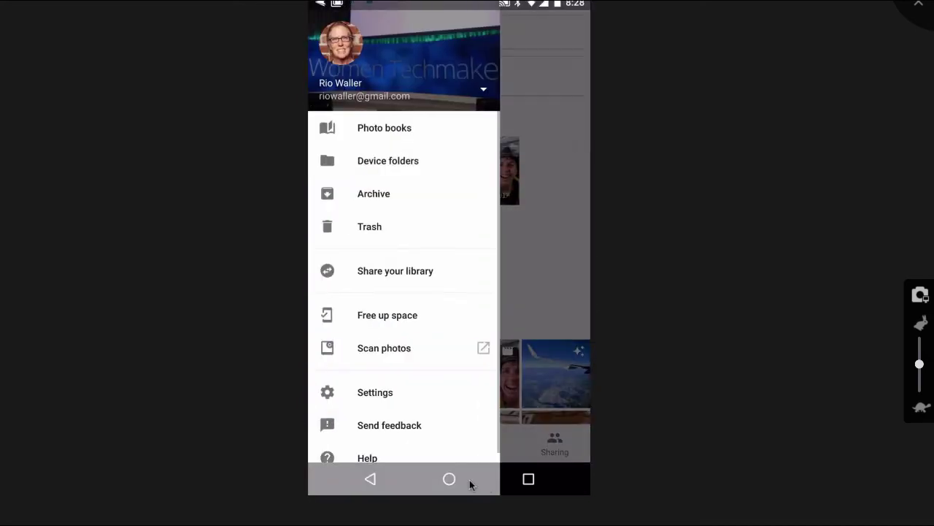
{"action": "key", "text": "Escape"}
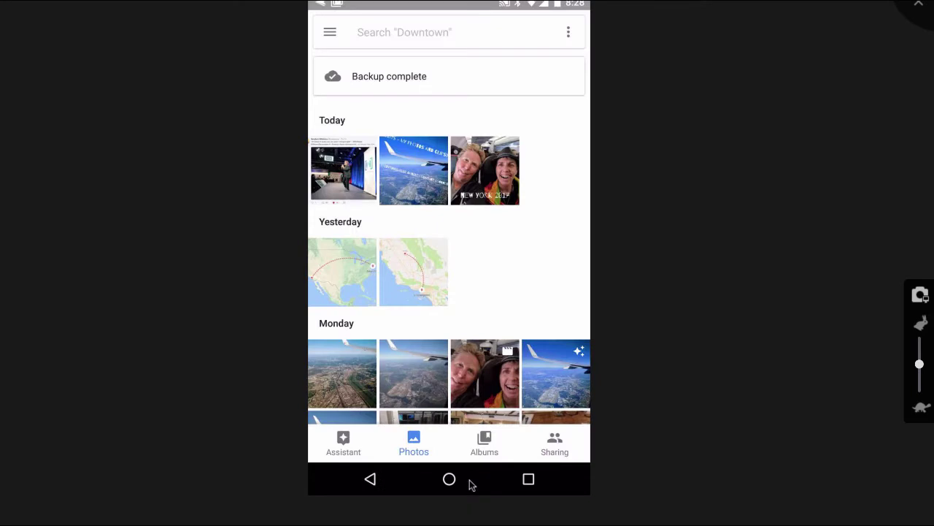
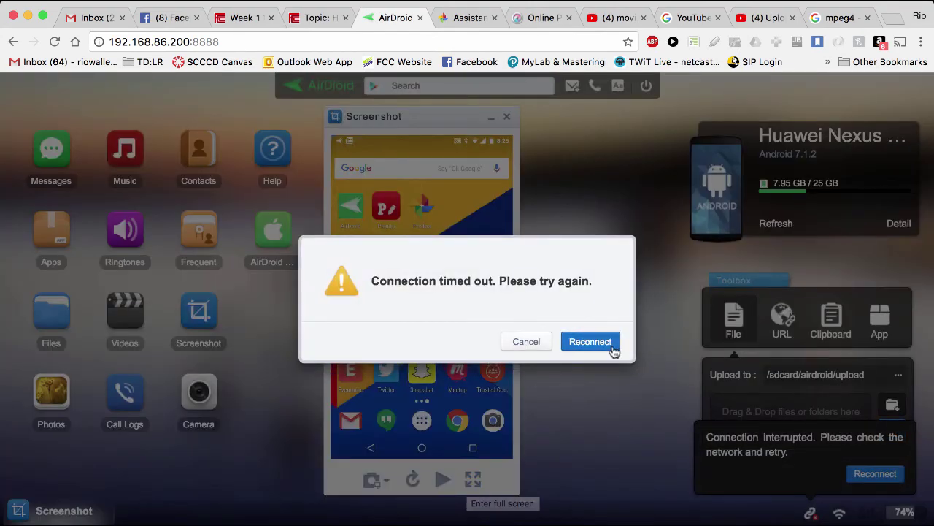
Step: Try to reconnect AirDroid to the phone
{"action": "left_click", "coordinate": [607, 341]}
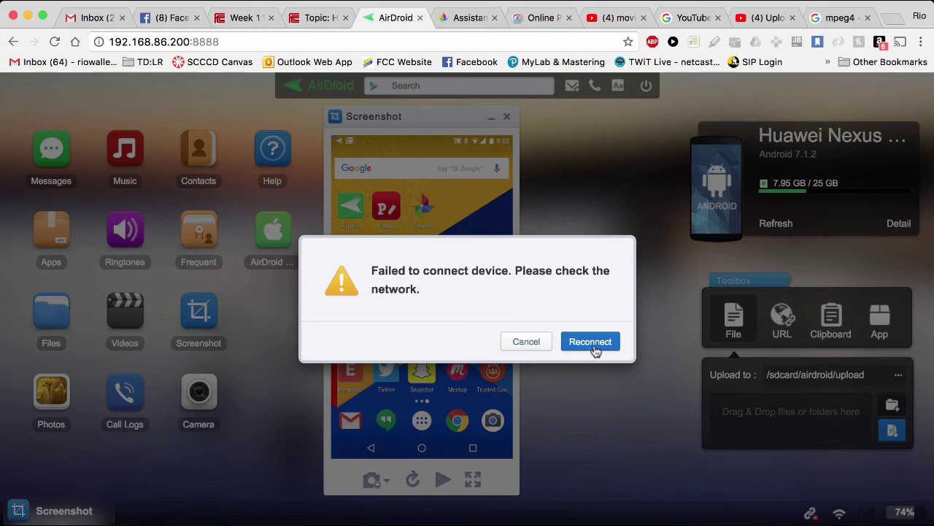
{"action": "left_click", "coordinate": [559, 0]}
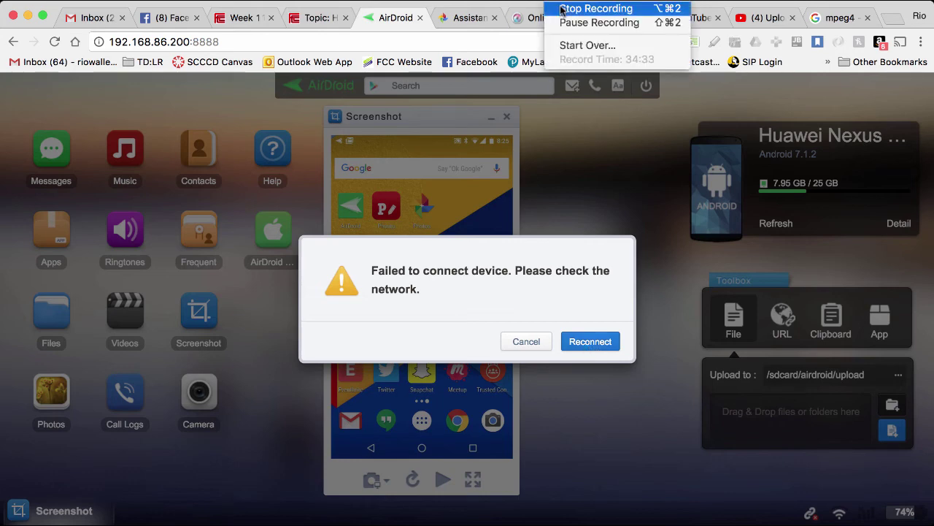
{"action": "left_click", "coordinate": [576, 23]}
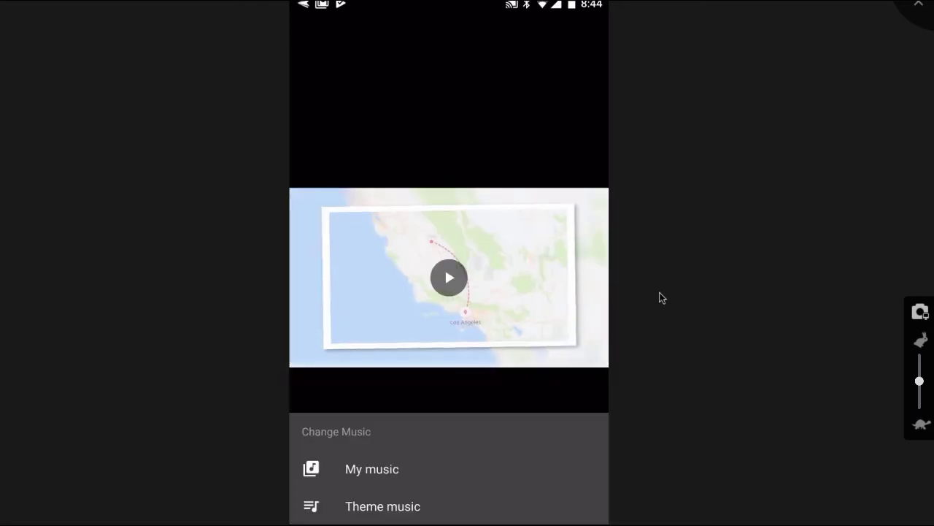
Step: Leave the full-screen phone view and read the Google Photo Assistance paragraph in the Week 11 - Classwork assignment
{"action": "key", "text": "Escape"}
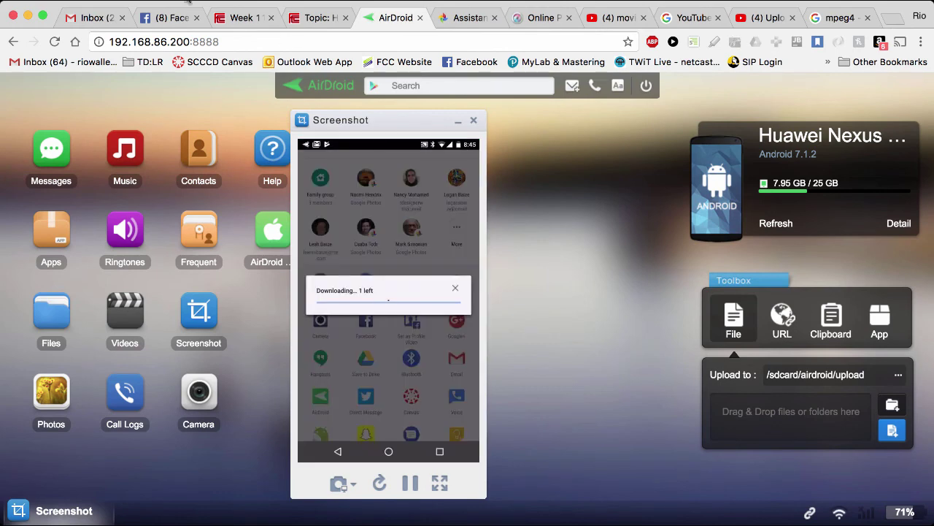
{"action": "left_click", "coordinate": [247, 18]}
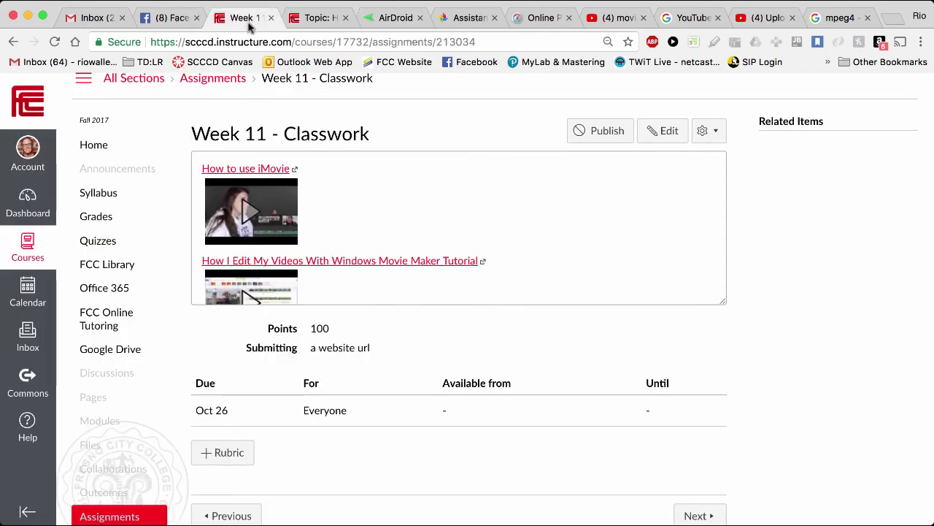
{"action": "scroll", "coordinate": [507, 202], "scroll_direction": "up", "scroll_amount": 5}
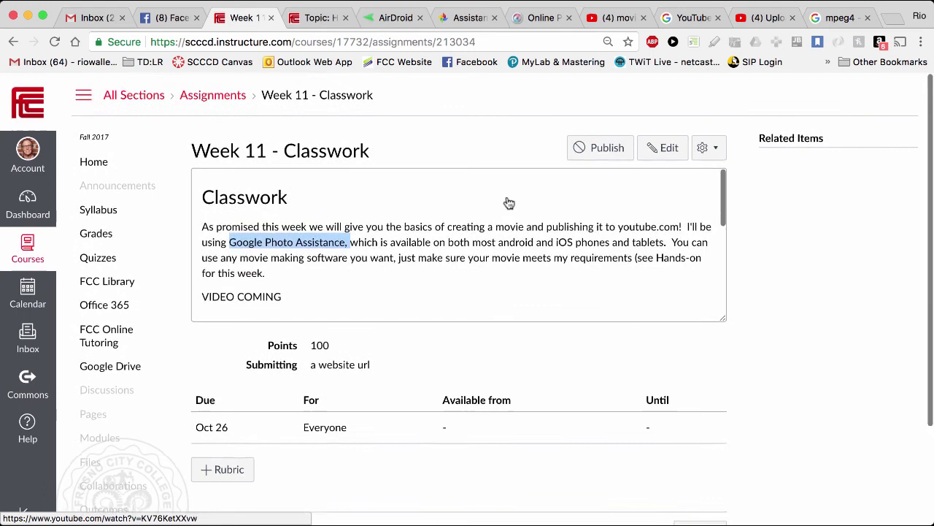
{"action": "left_click", "coordinate": [416, 256]}
{"action": "left_click_drag", "start_coordinate": [230, 240], "coordinate": [338, 242]}
{"action": "left_click", "coordinate": [366, 252]}
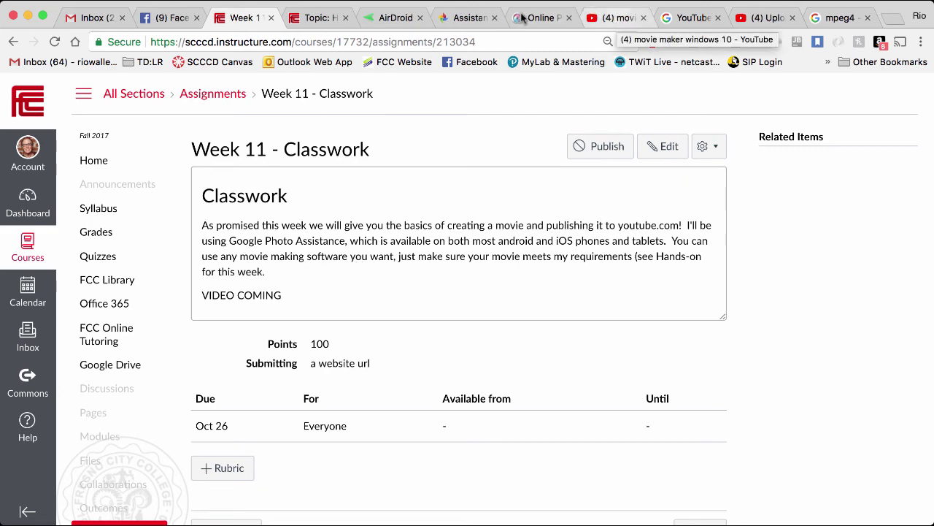
Step: Switch to Google Photos in the browser, reload the Assistant page and show the photo library
{"action": "left_click", "coordinate": [467, 17]}
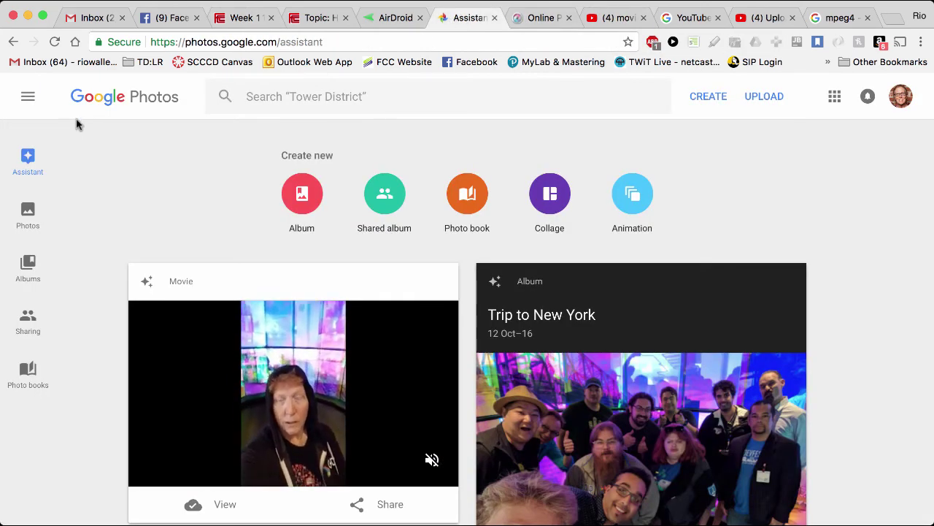
{"action": "left_click", "coordinate": [54, 42]}
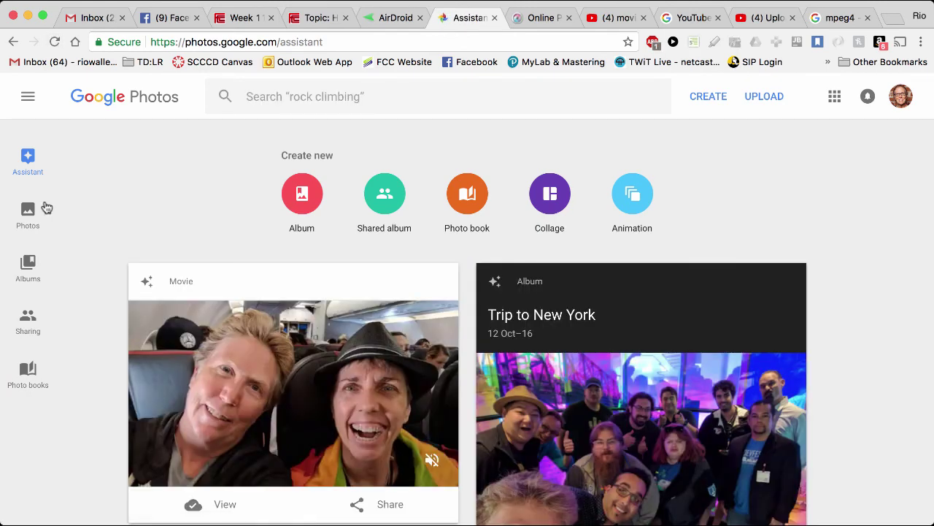
{"action": "left_click", "coordinate": [22, 213]}
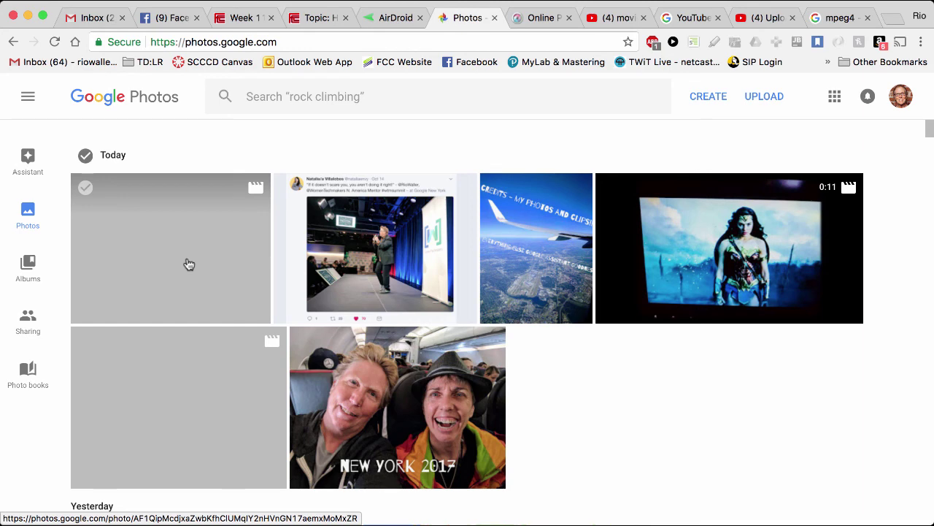
Step: Check both blank movie items under Today, returning to the library after each, and view the stage-talk screenshot
{"action": "left_click", "coordinate": [117, 228]}
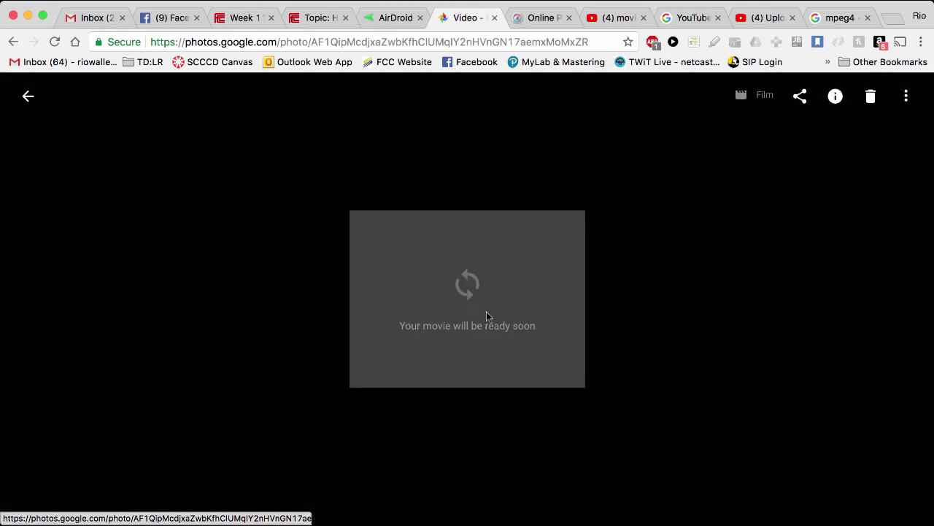
{"action": "left_click", "coordinate": [28, 96]}
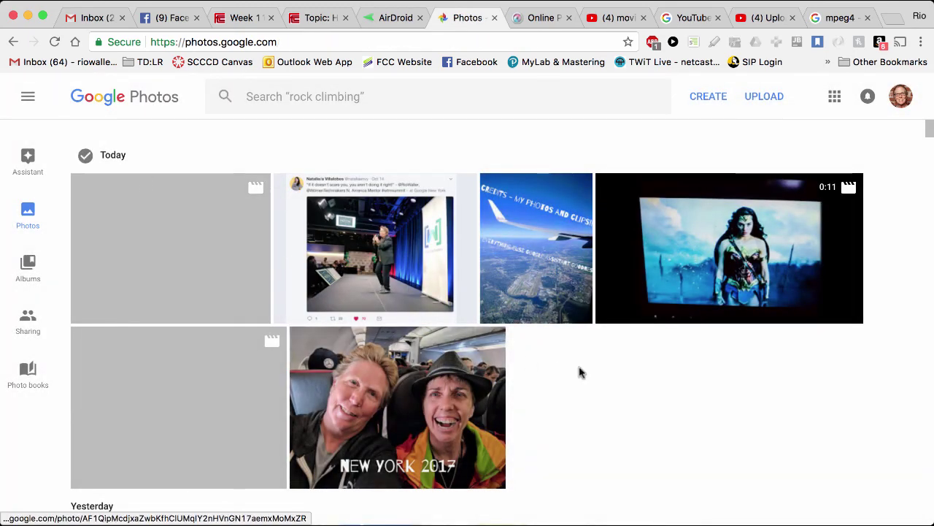
{"action": "left_click", "coordinate": [254, 374]}
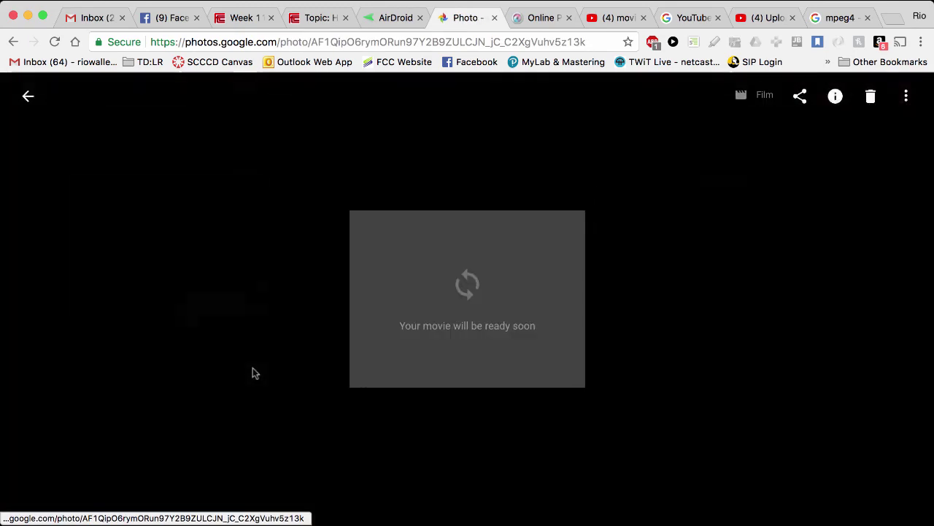
{"action": "left_click", "coordinate": [28, 95]}
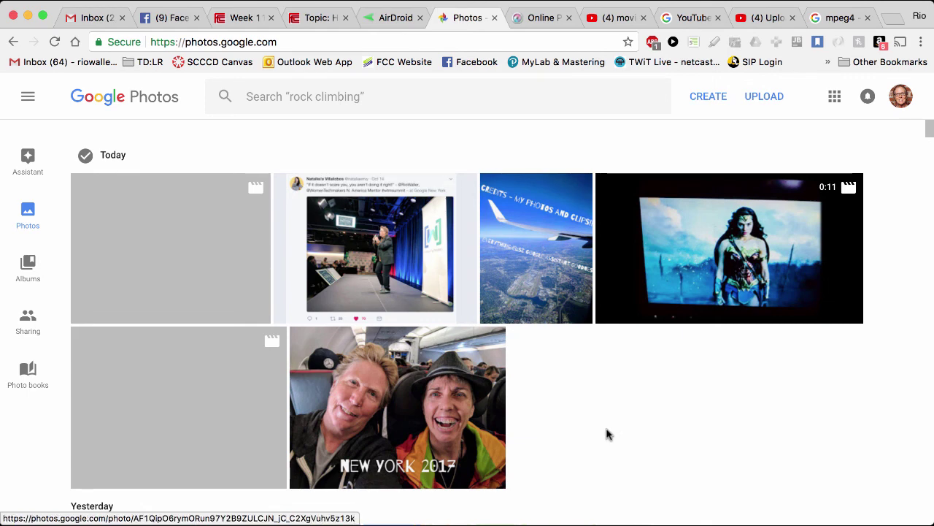
{"action": "left_click", "coordinate": [378, 259]}
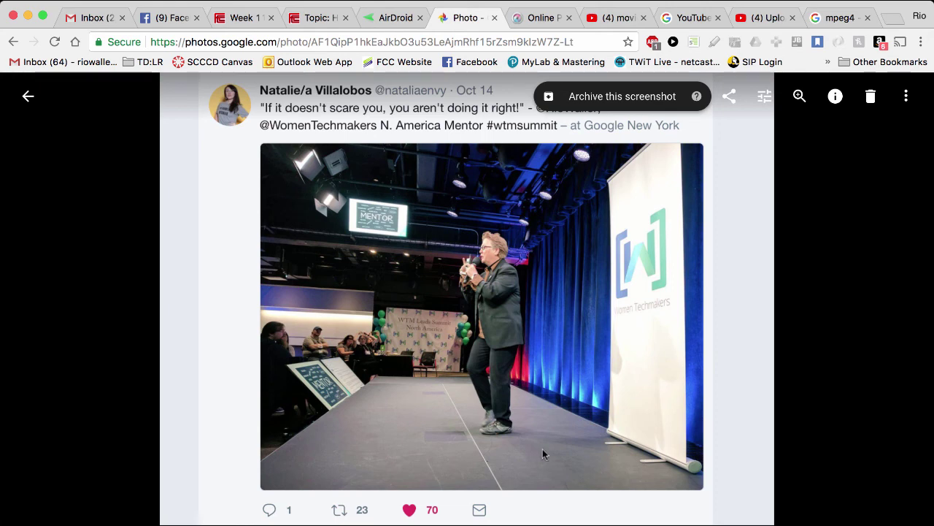
Step: Switch to AirDroid, show the phone mirror in full screen and title the YouTube upload "Class example"
{"action": "left_click", "coordinate": [398, 17]}
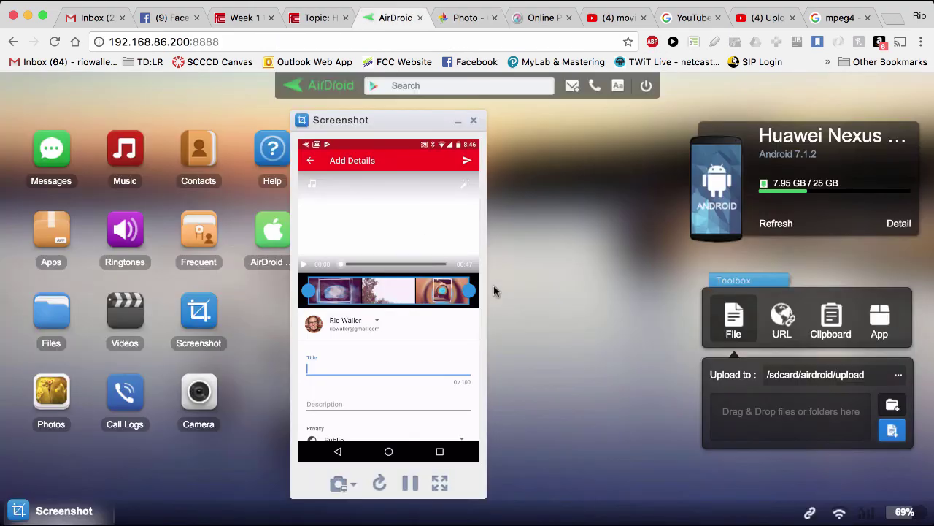
{"action": "left_click", "coordinate": [439, 483]}
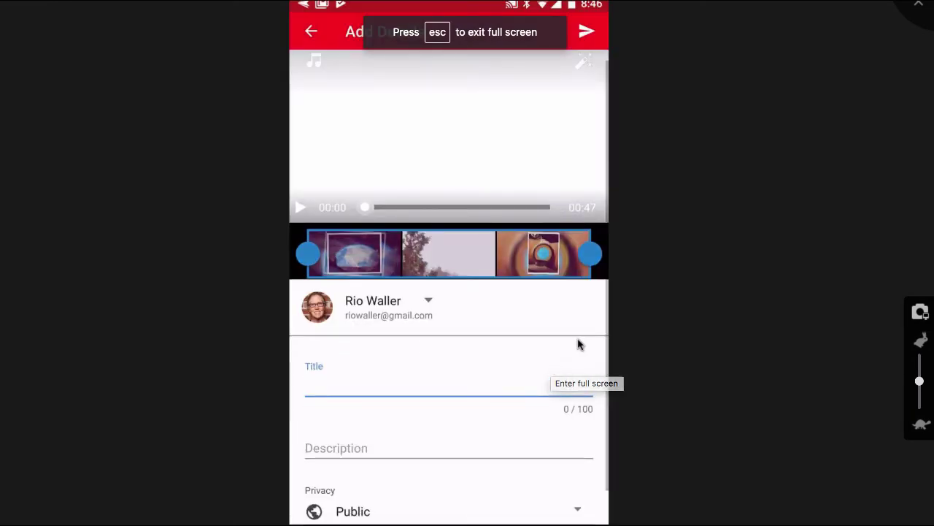
{"action": "left_click", "coordinate": [418, 385]}
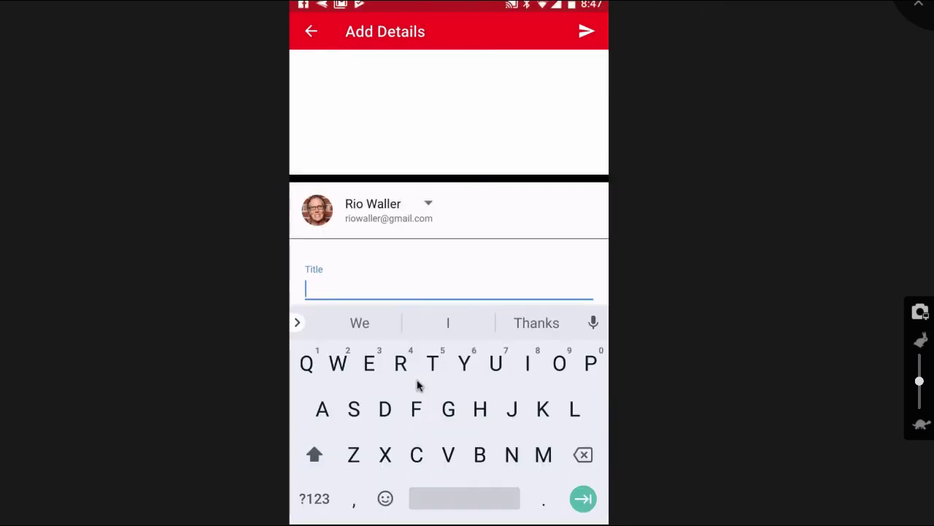
{"action": "type", "text": "Class"}
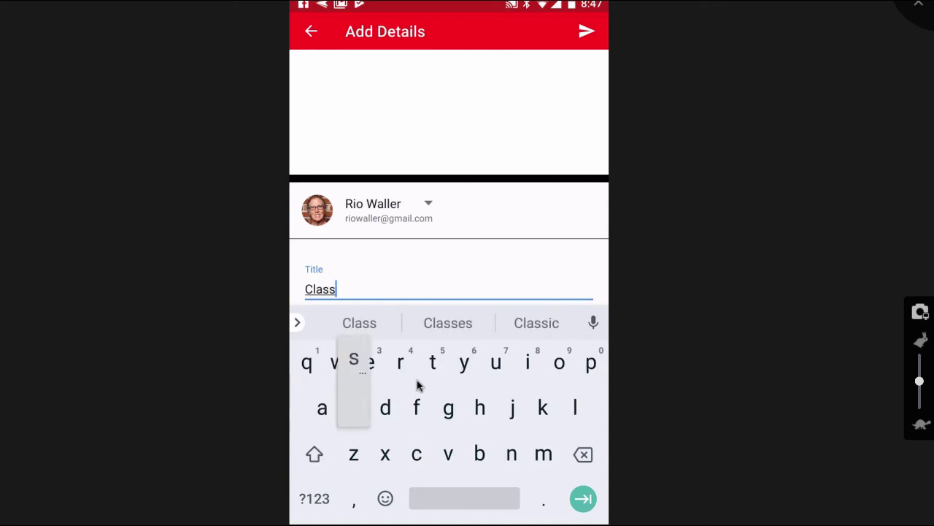
{"action": "type", "text": " exa"}
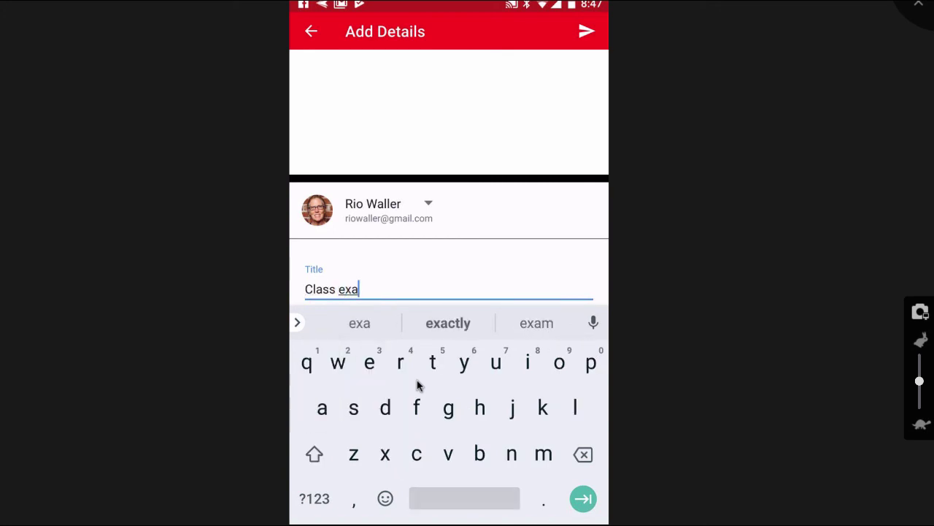
{"action": "type", "text": "mpke"}
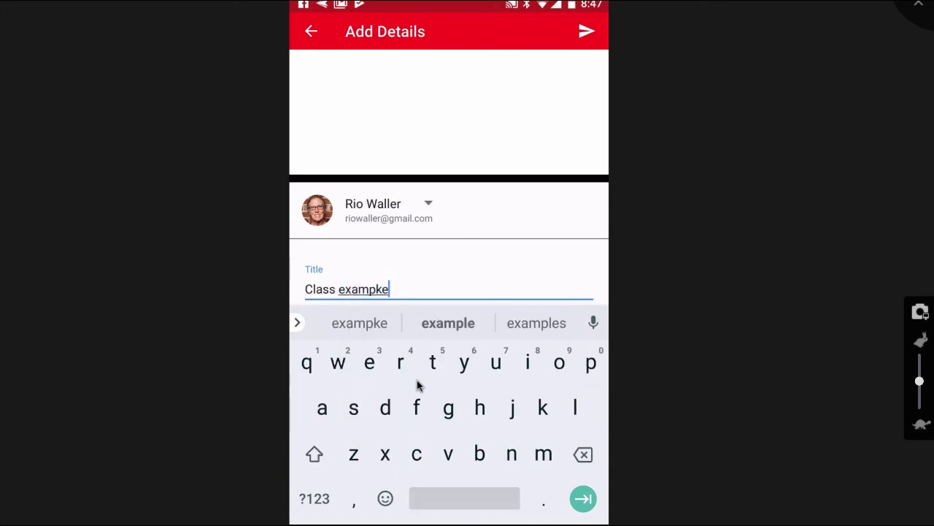
{"action": "key", "text": "Tab"}
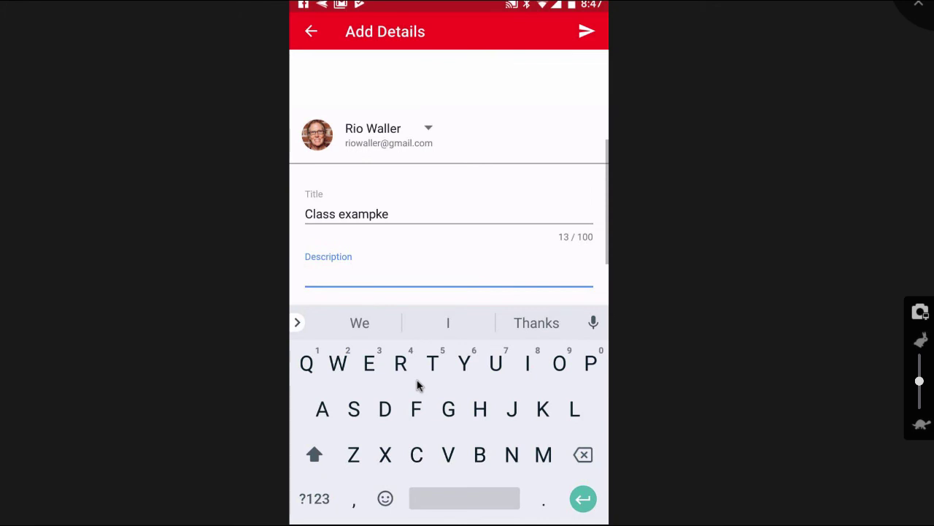
{"action": "key", "text": "shift+Tab"}
{"action": "key", "text": "Right"}
{"action": "key", "text": "BackSpace"}
{"action": "key", "text": "BackSpace"}
{"action": "type", "text": "le"}
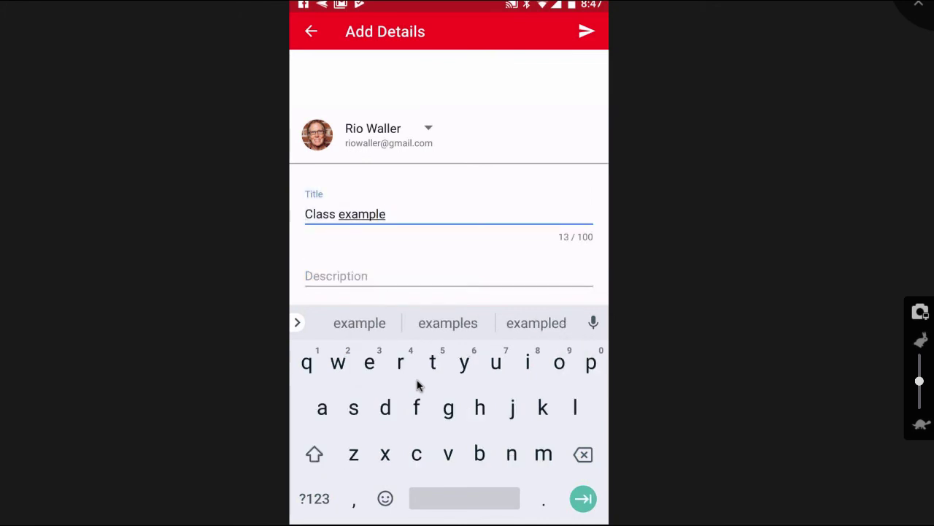
{"action": "key", "text": "Tab"}
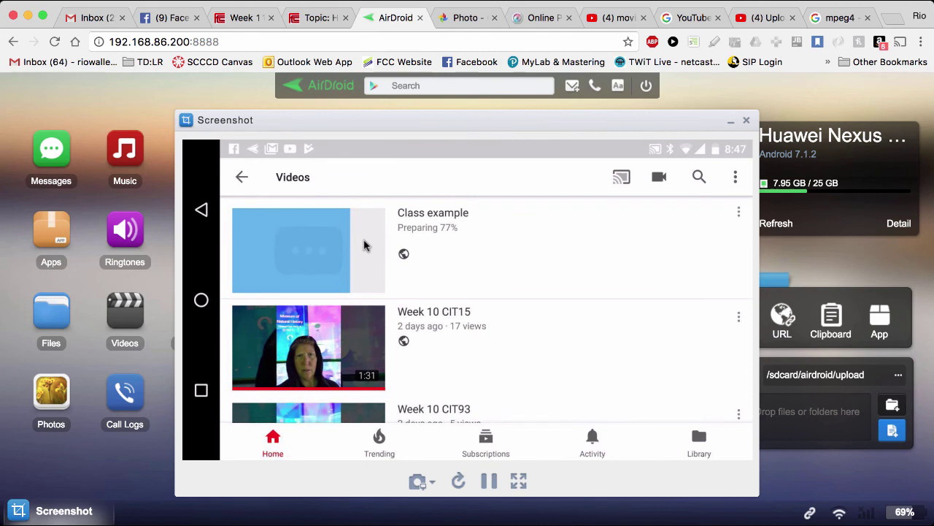
Step: Review the movie requirements in the "Hands-On - Create and Share Your Movie" discussion and check the upload on the phone in AirDroid
{"action": "left_click", "coordinate": [323, 20]}
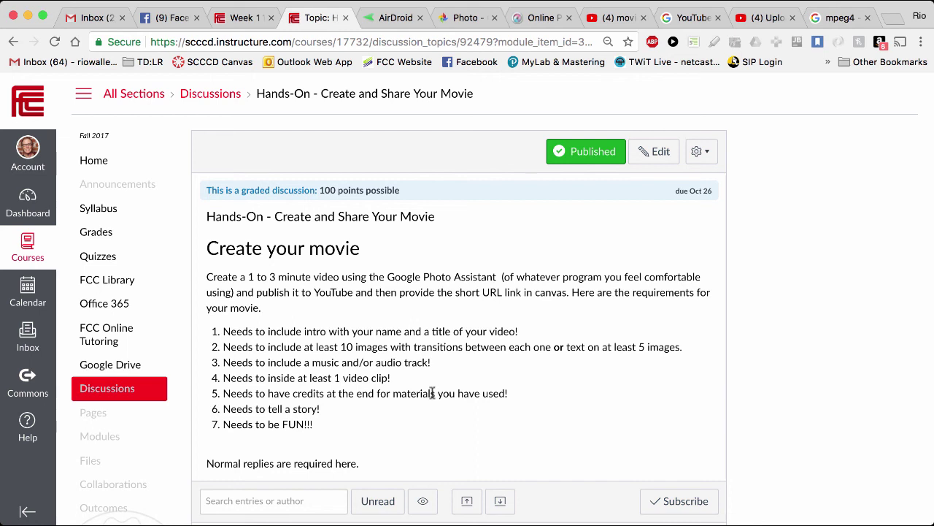
{"action": "scroll", "coordinate": [437, 389], "scroll_direction": "down", "scroll_amount": 3}
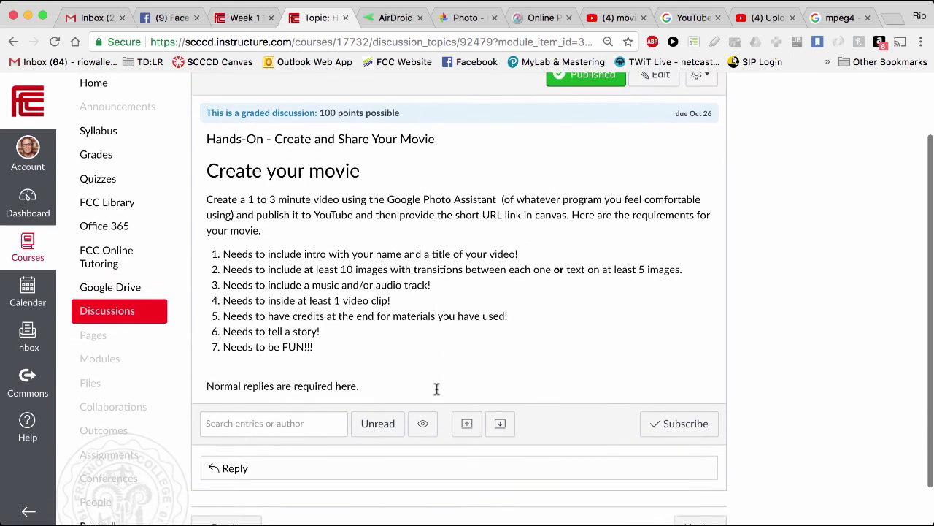
{"action": "scroll", "coordinate": [436, 389], "scroll_direction": "up", "scroll_amount": 3}
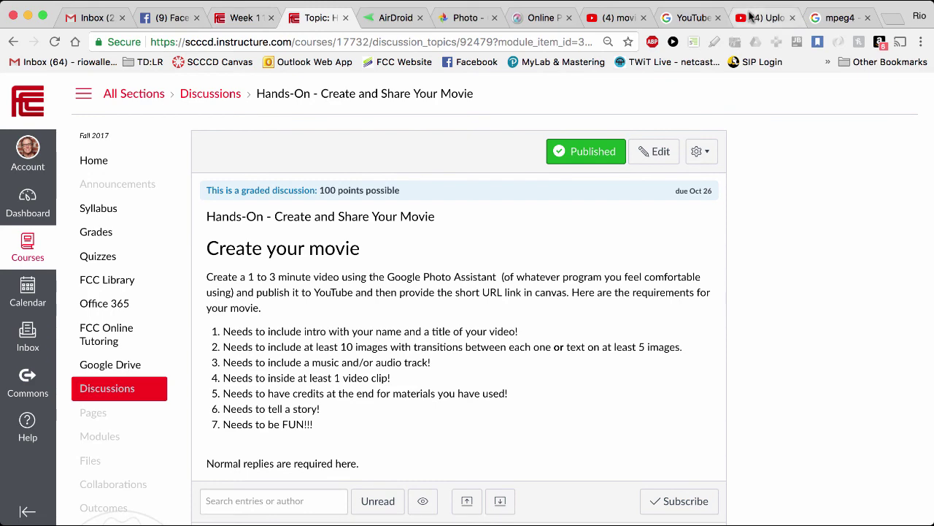
{"action": "left_click", "coordinate": [373, 27]}
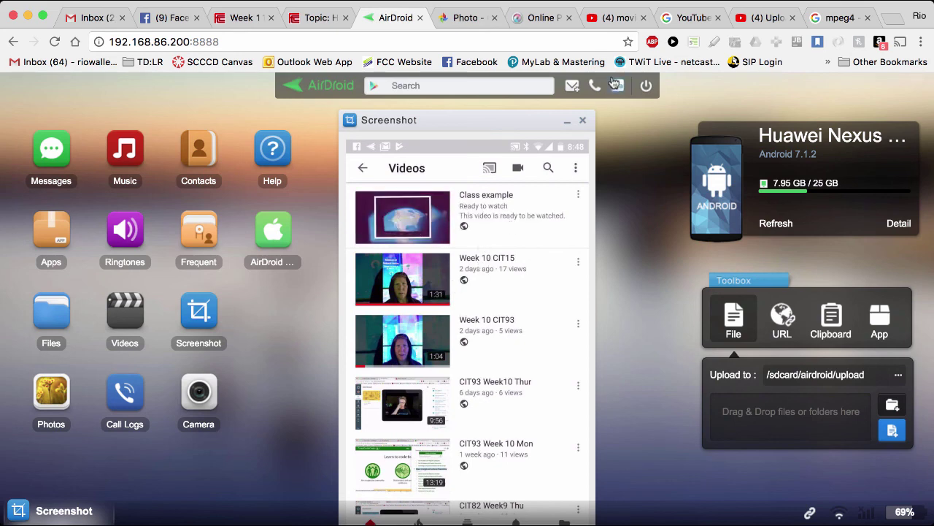
Step: Switch to YouTube in the browser and look through the guide's library and subscriptions for the channel
{"action": "left_click", "coordinate": [618, 17]}
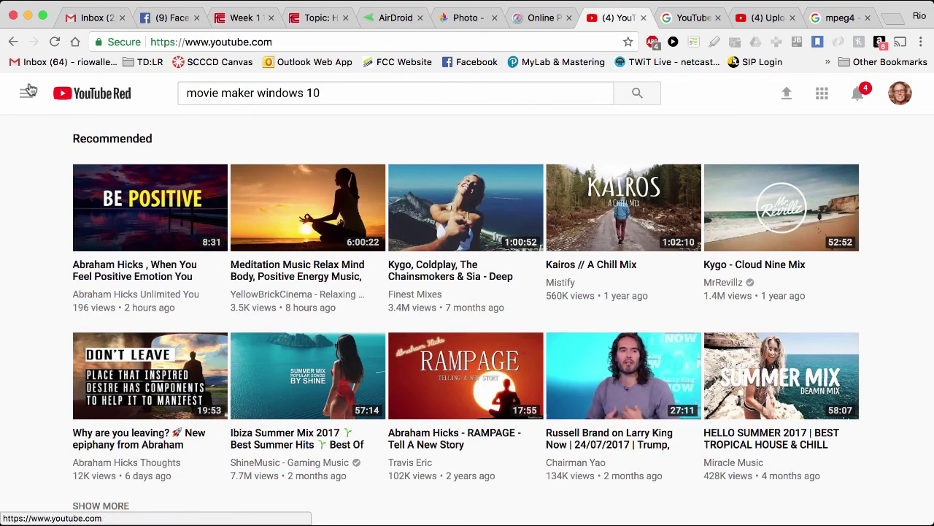
{"action": "left_click", "coordinate": [28, 91]}
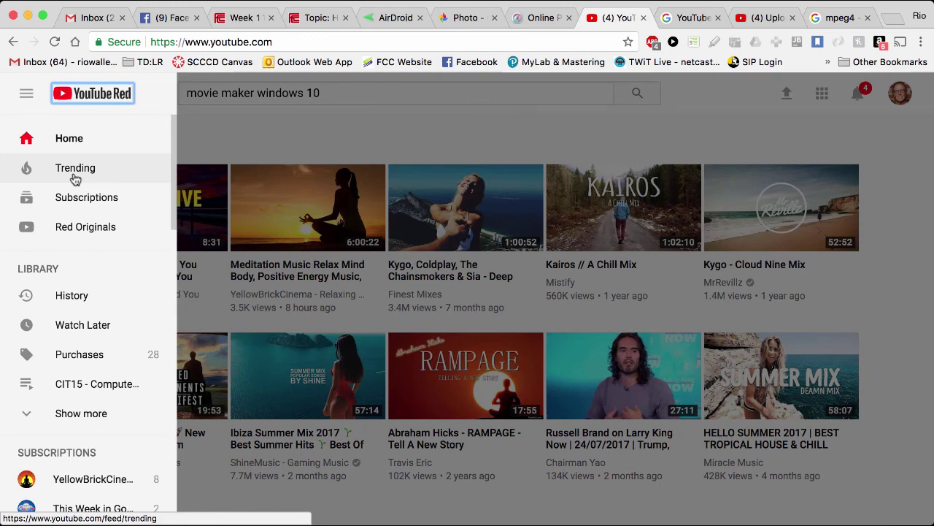
{"action": "scroll", "coordinate": [95, 234], "scroll_direction": "down", "scroll_amount": 3}
{"action": "scroll", "coordinate": [94, 239], "scroll_direction": "down", "scroll_amount": 5}
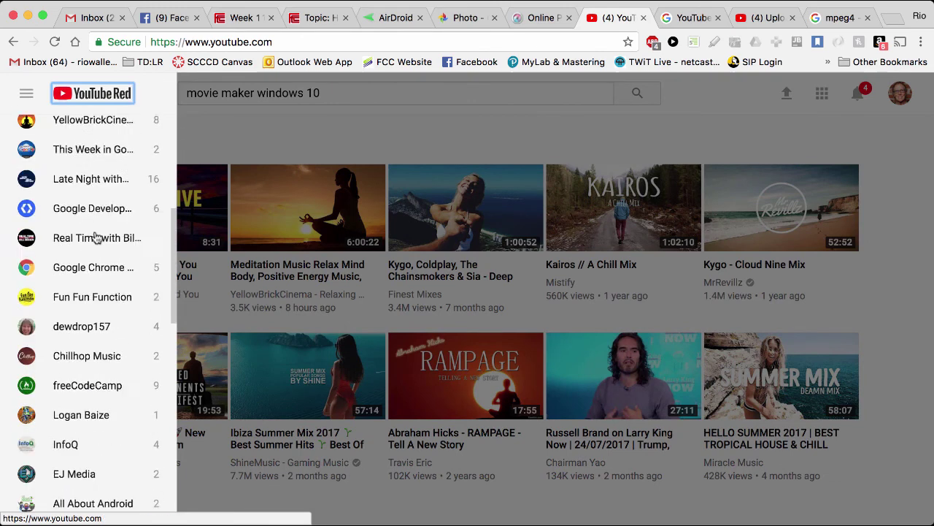
{"action": "scroll", "coordinate": [95, 236], "scroll_direction": "up", "scroll_amount": 10}
Step: Open the channel by adding its custom name to the youtube.com address, and play the "Class example" upload
{"action": "left_click", "coordinate": [290, 42]}
{"action": "left_click", "coordinate": [312, 45]}
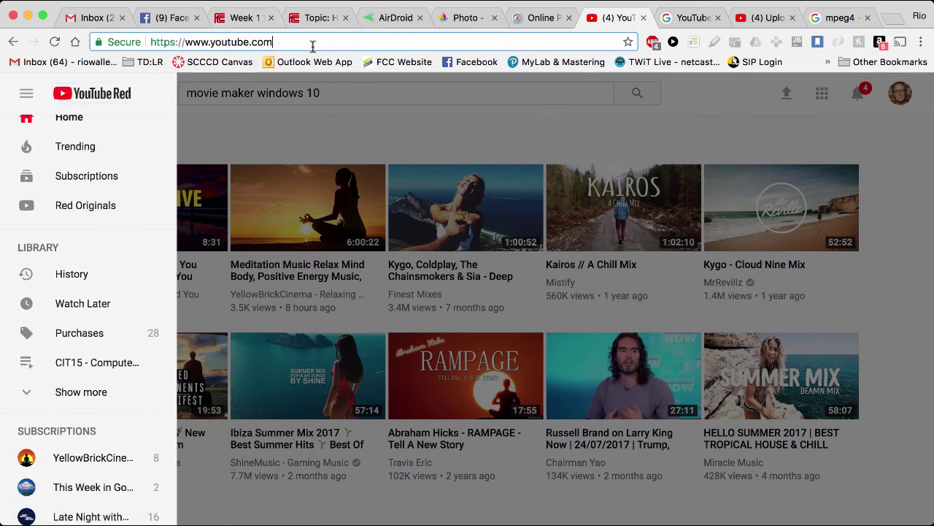
{"action": "type", "text": "/riowaller"}
{"action": "key", "text": "Return"}
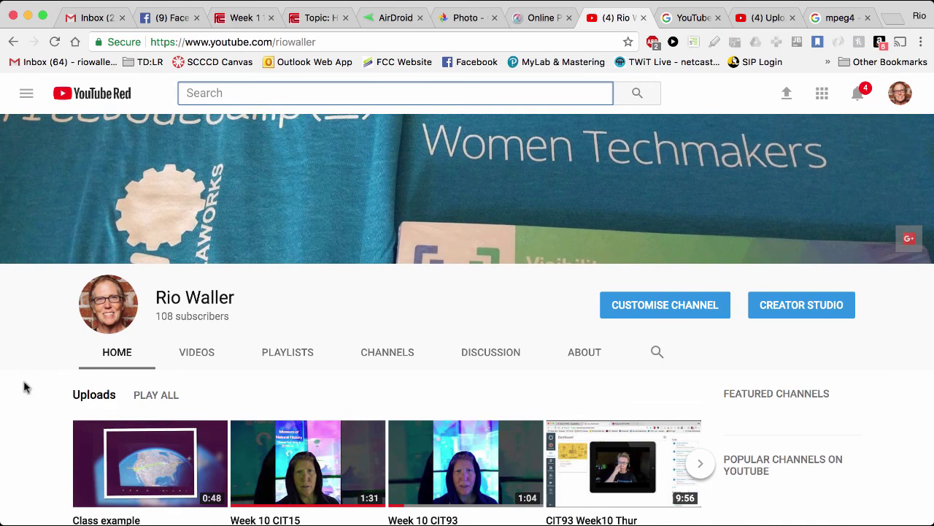
{"action": "scroll", "coordinate": [25, 386], "scroll_direction": "down", "scroll_amount": 3}
{"action": "left_click", "coordinate": [193, 329]}
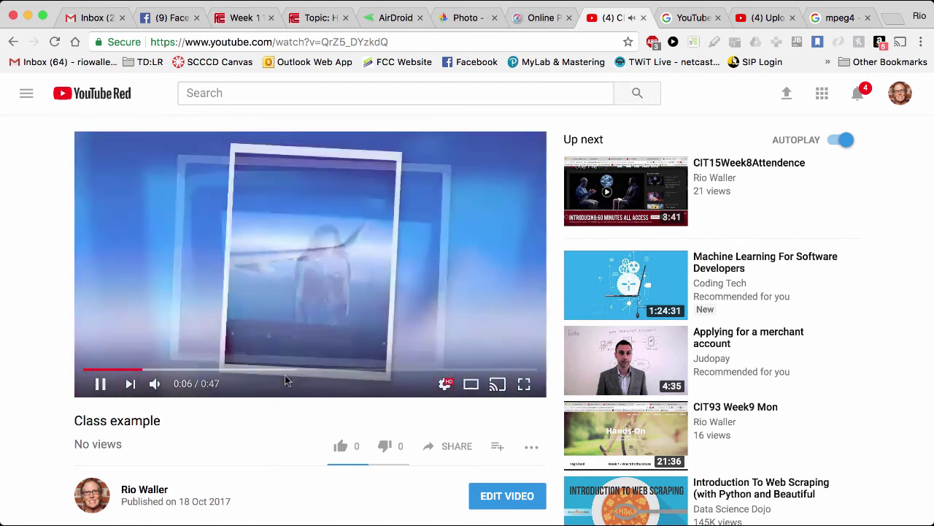
Step: Skip ahead through the "Class example" video to the credits photo, pause playback and glance at the video details below
{"action": "left_click", "coordinate": [290, 371]}
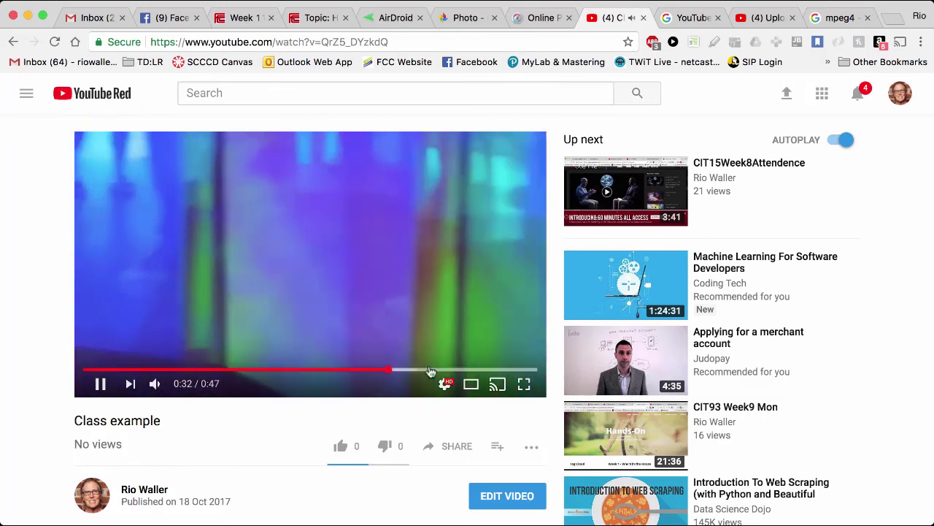
{"action": "left_click", "coordinate": [438, 371]}
{"action": "left_click", "coordinate": [469, 370]}
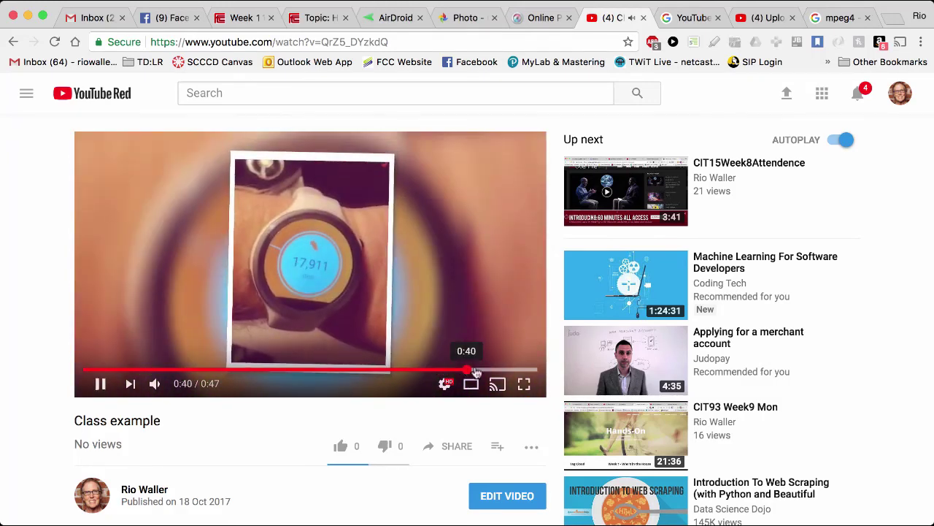
{"action": "left_click", "coordinate": [496, 371]}
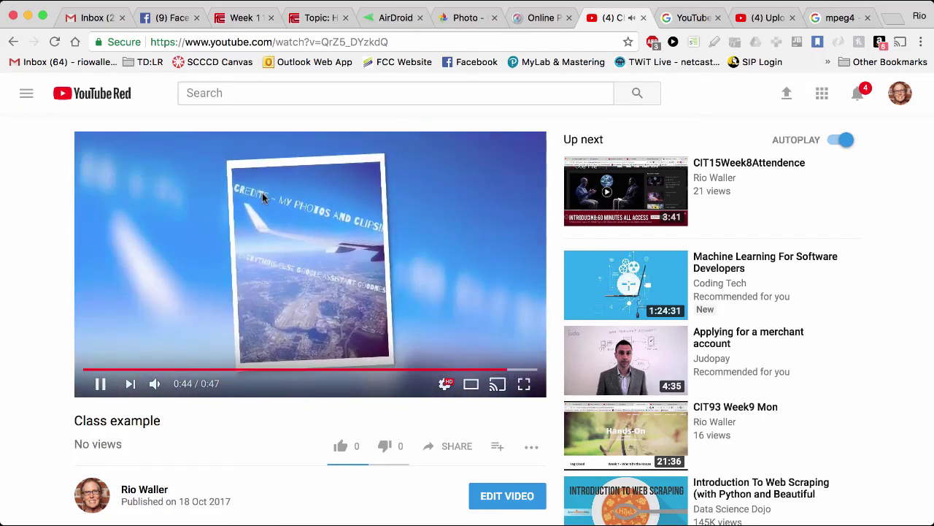
{"action": "key", "text": "space"}
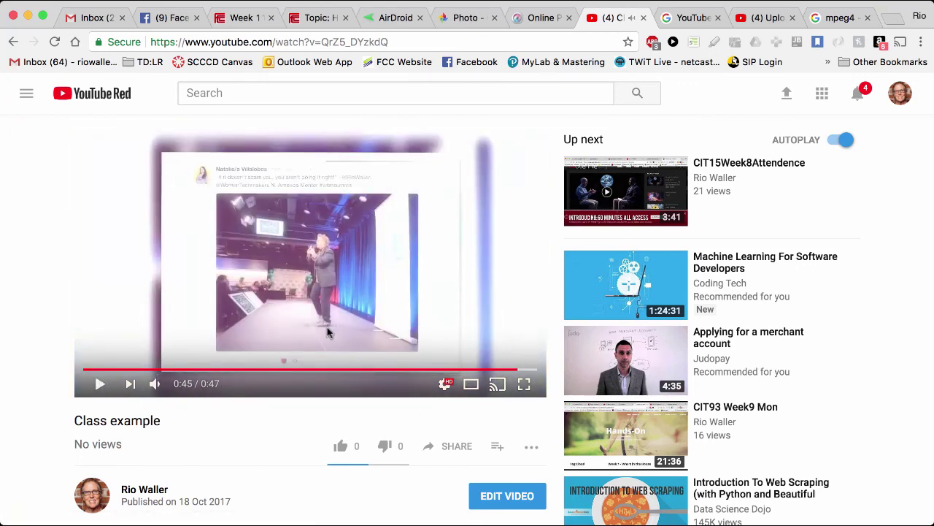
{"action": "scroll", "coordinate": [328, 333], "scroll_direction": "down", "scroll_amount": 2}
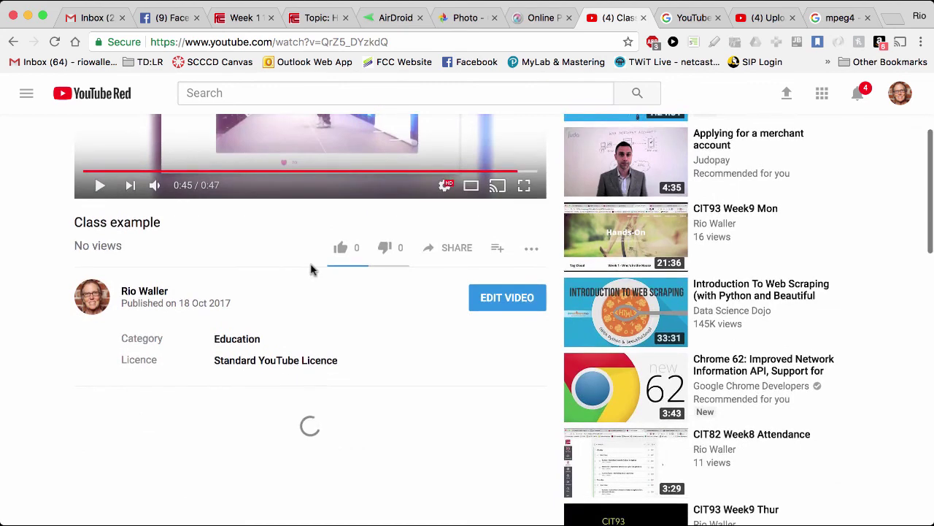
{"action": "scroll", "coordinate": [314, 267], "scroll_direction": "up", "scroll_amount": 5}
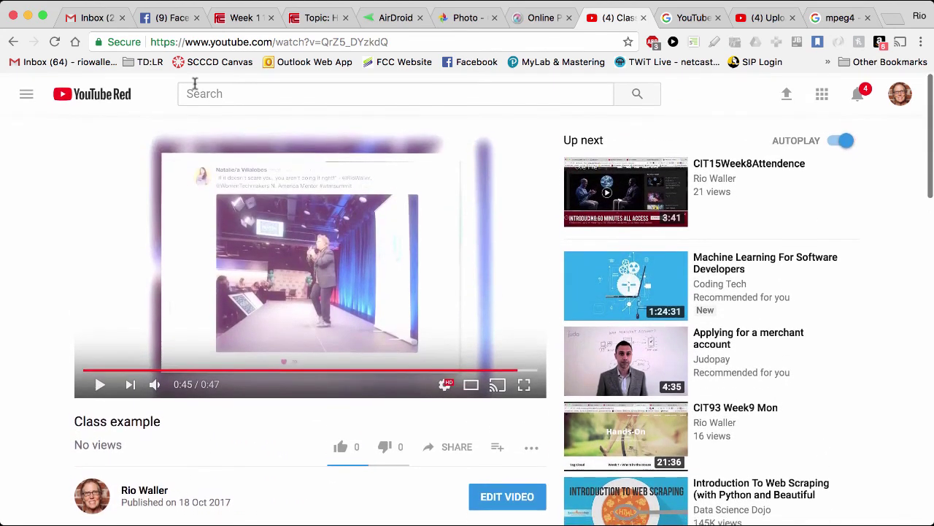
Step: Show the video's short share link, examine its embed code and embed options, and close the embed view
{"action": "left_click", "coordinate": [452, 454]}
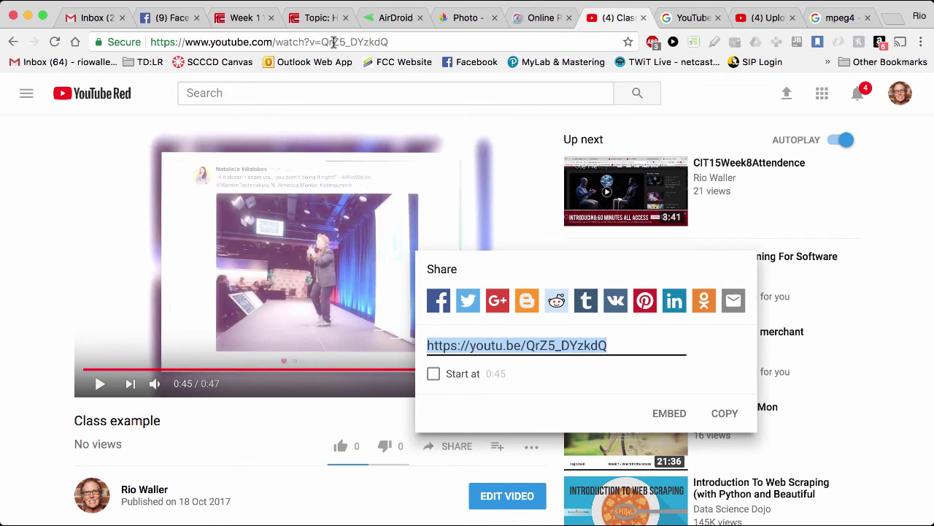
{"action": "left_click", "coordinate": [666, 414]}
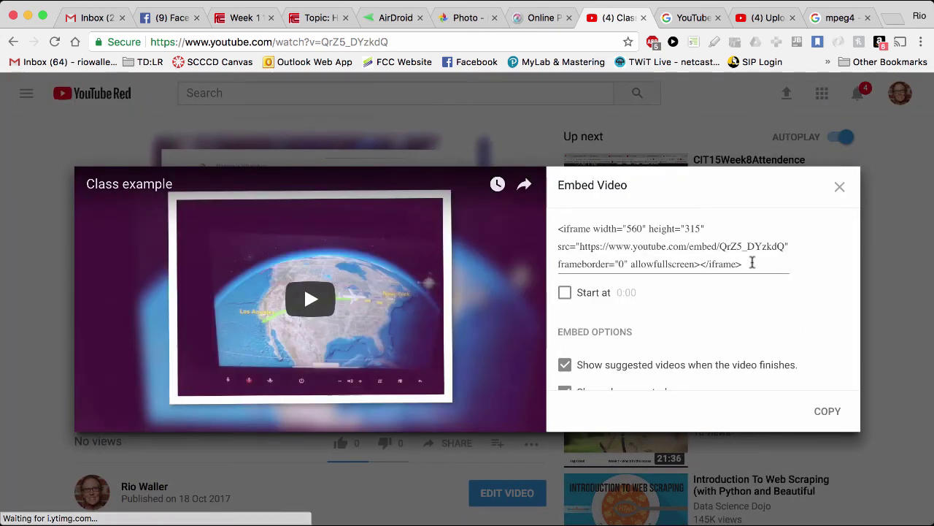
{"action": "left_click_drag", "start_coordinate": [751, 264], "coordinate": [519, 222]}
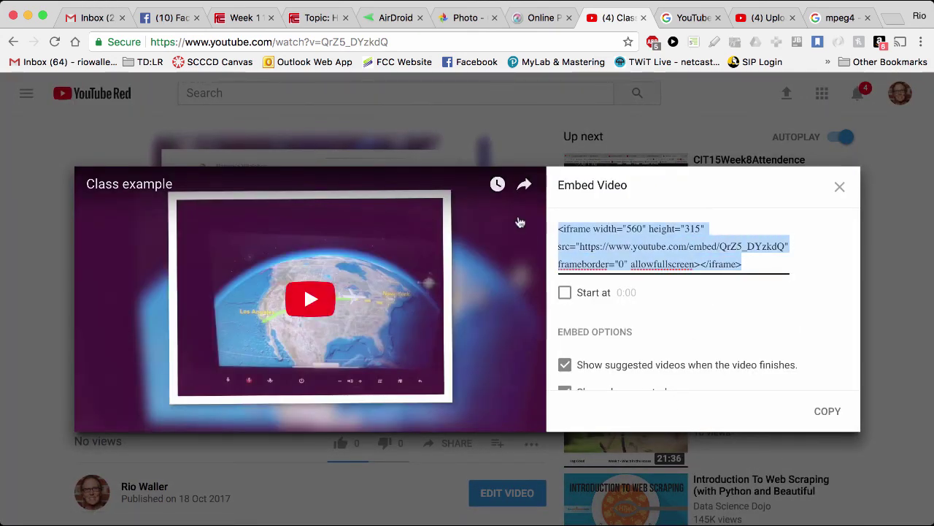
{"action": "scroll", "coordinate": [693, 338], "scroll_direction": "down", "scroll_amount": 5}
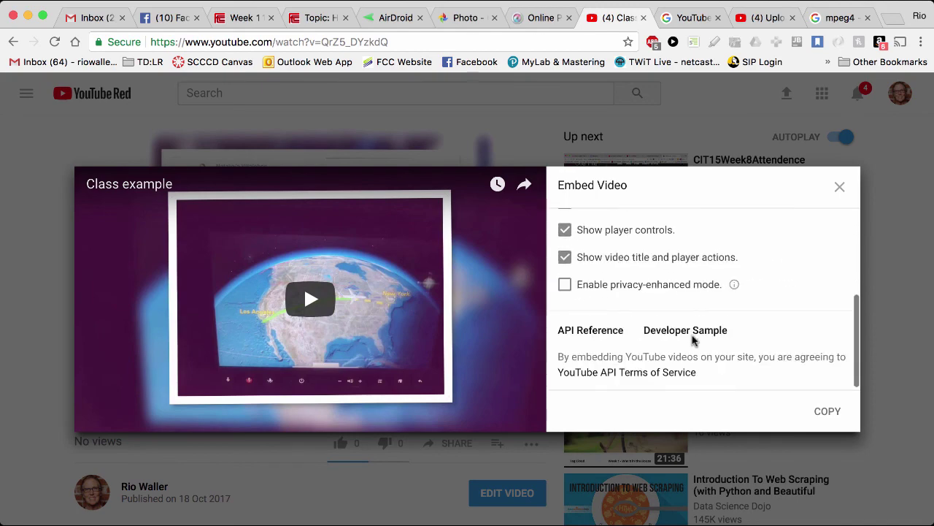
{"action": "left_click", "coordinate": [840, 187]}
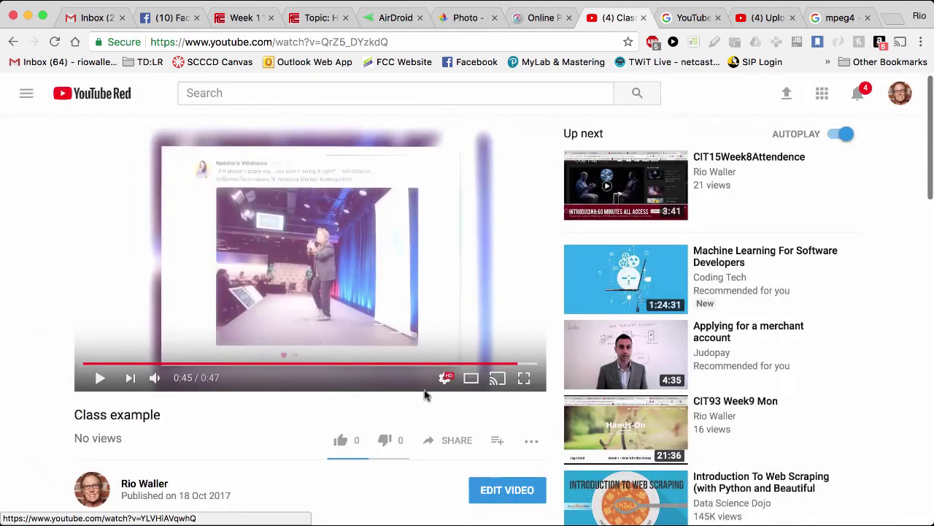
Step: Reopen the video's embed view from its sharing options and copy the entire iframe code
{"action": "left_click", "coordinate": [450, 444]}
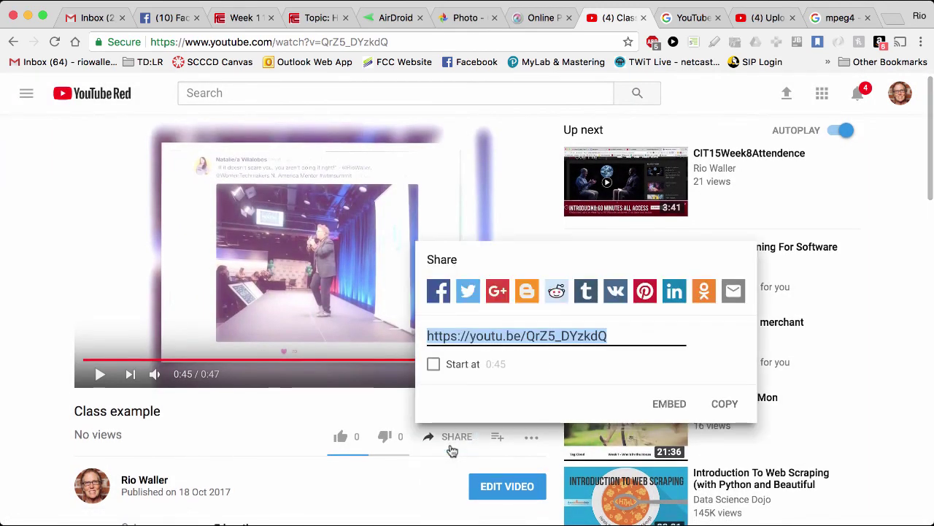
{"action": "left_click", "coordinate": [669, 410]}
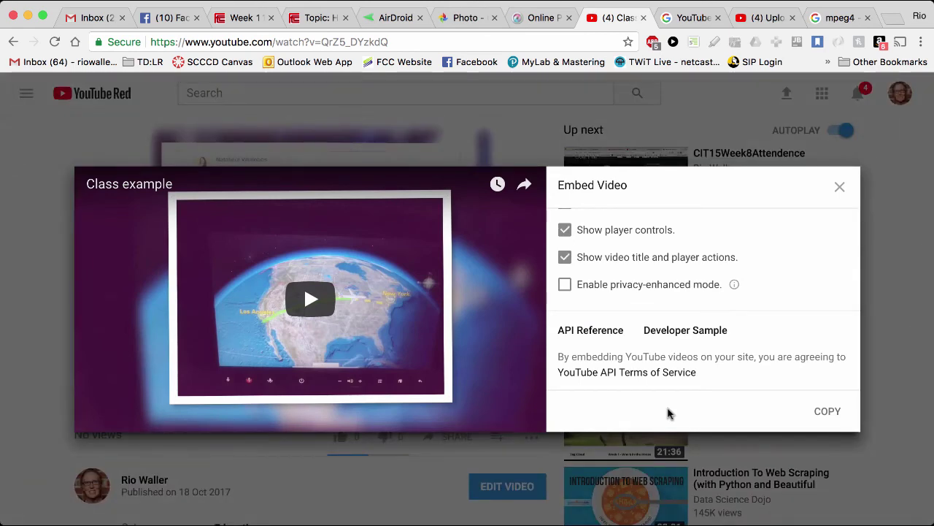
{"action": "scroll", "coordinate": [713, 325], "scroll_direction": "up", "scroll_amount": 5}
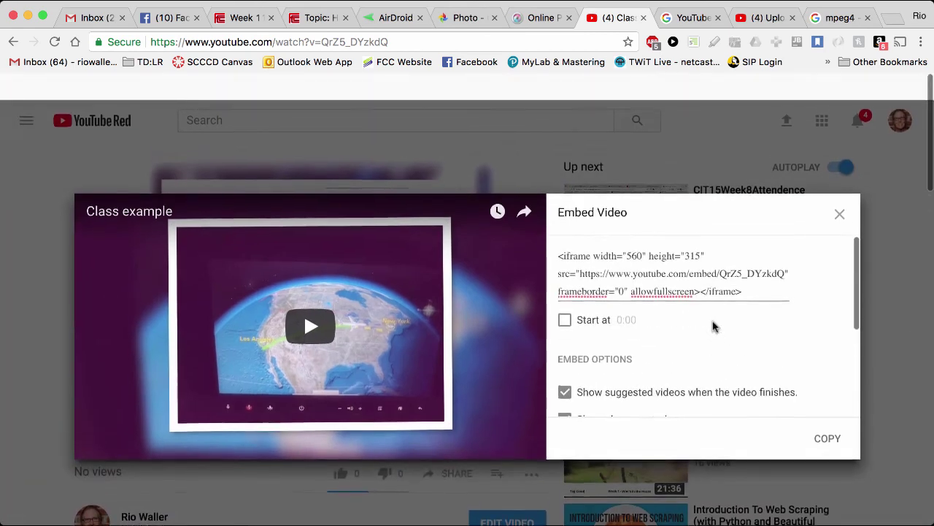
{"action": "left_click_drag", "start_coordinate": [774, 265], "coordinate": [540, 228]}
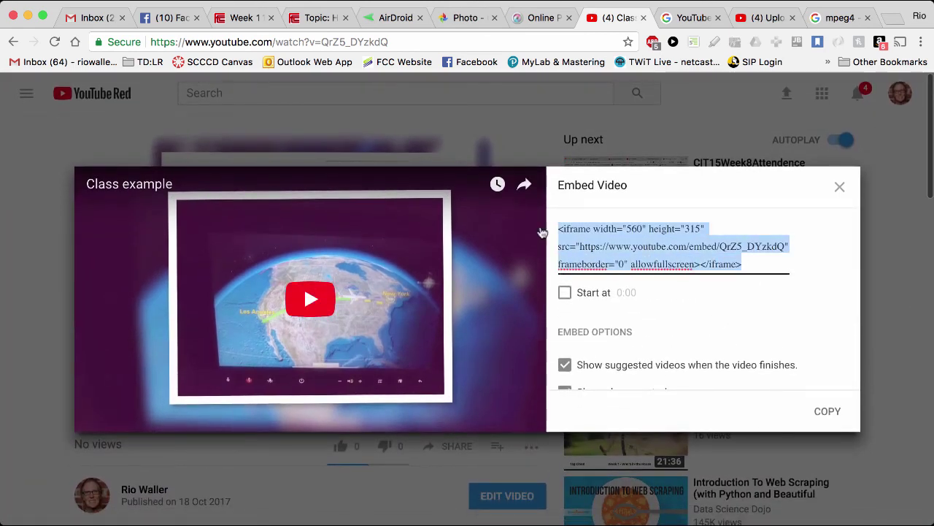
{"action": "right_click", "coordinate": [689, 255]}
{"action": "left_click", "coordinate": [492, 331]}
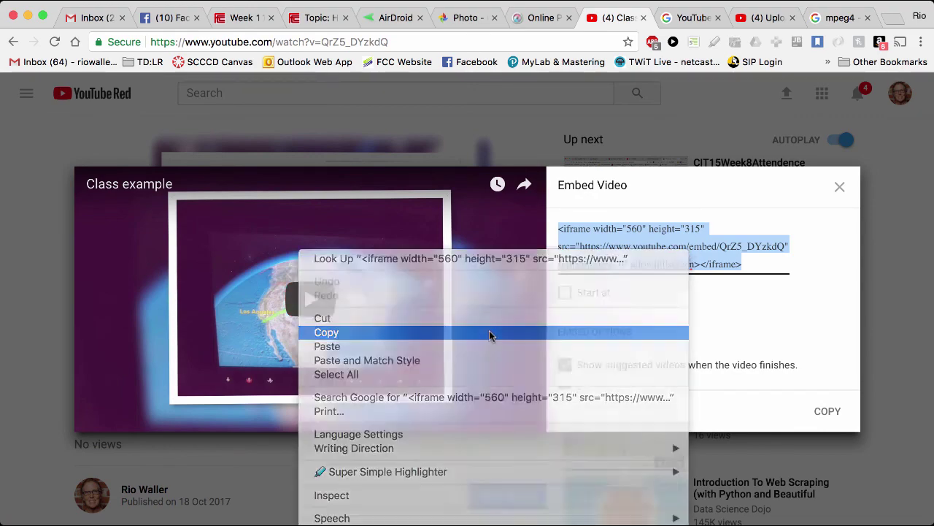
Step: Switch to the Canvas discussion "Hands-On - Create and Share Your Movie" and start a reply below its requirements
{"action": "left_click", "coordinate": [314, 19]}
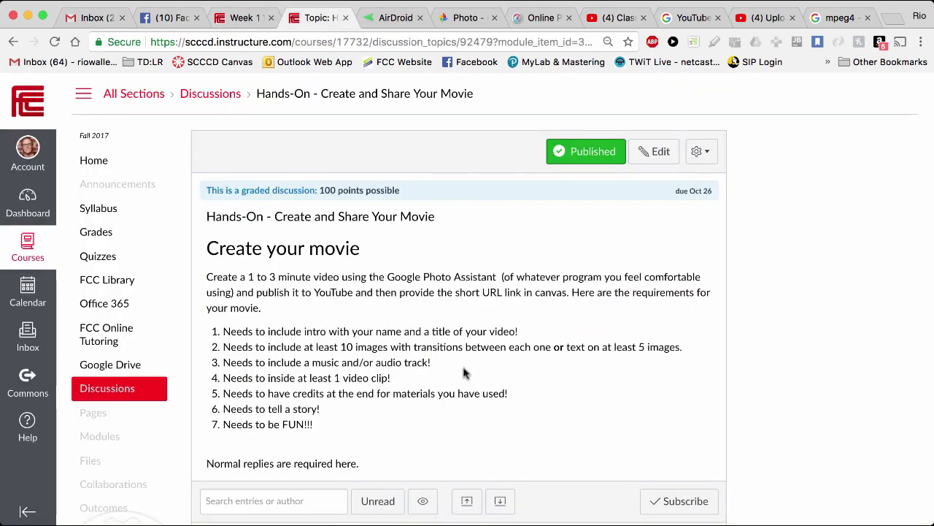
{"action": "scroll", "coordinate": [464, 373], "scroll_direction": "down", "scroll_amount": 2}
{"action": "scroll", "coordinate": [466, 375], "scroll_direction": "down", "scroll_amount": 2}
{"action": "scroll", "coordinate": [464, 375], "scroll_direction": "up", "scroll_amount": 3}
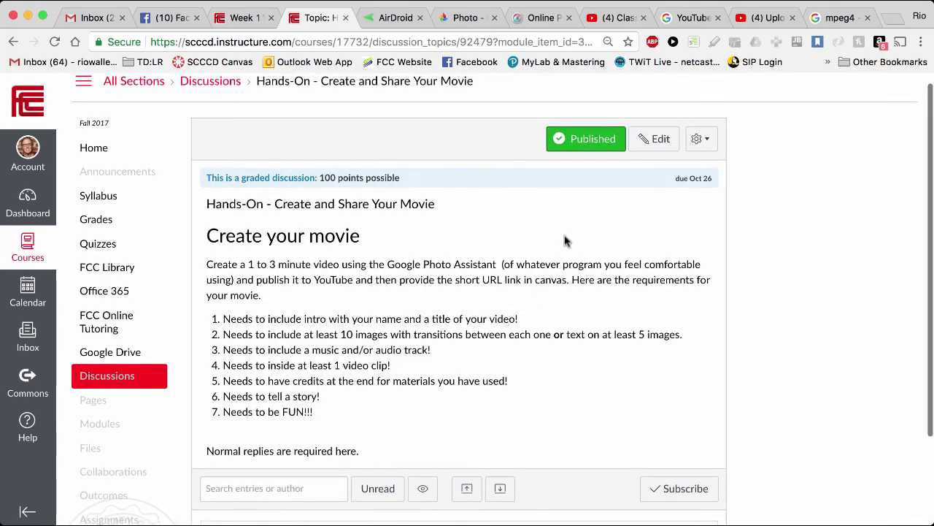
{"action": "scroll", "coordinate": [480, 428], "scroll_direction": "down", "scroll_amount": 3}
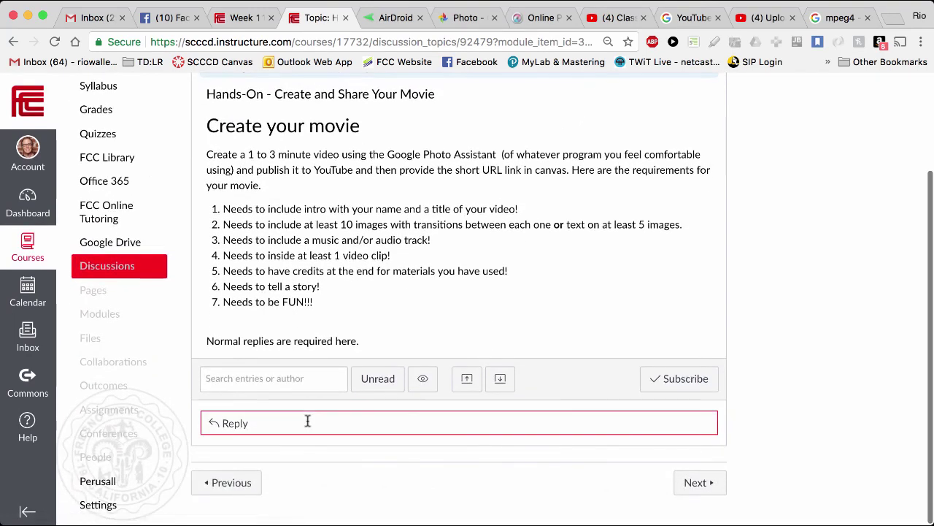
{"action": "left_click", "coordinate": [307, 421]}
{"action": "scroll", "coordinate": [486, 428], "scroll_direction": "down", "scroll_amount": 5}
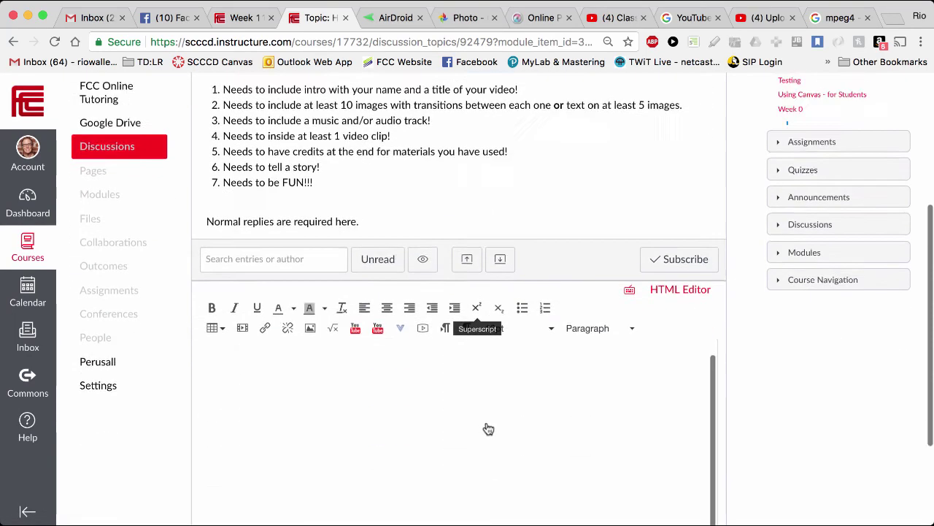
{"action": "scroll", "coordinate": [351, 346], "scroll_direction": "up", "scroll_amount": 2}
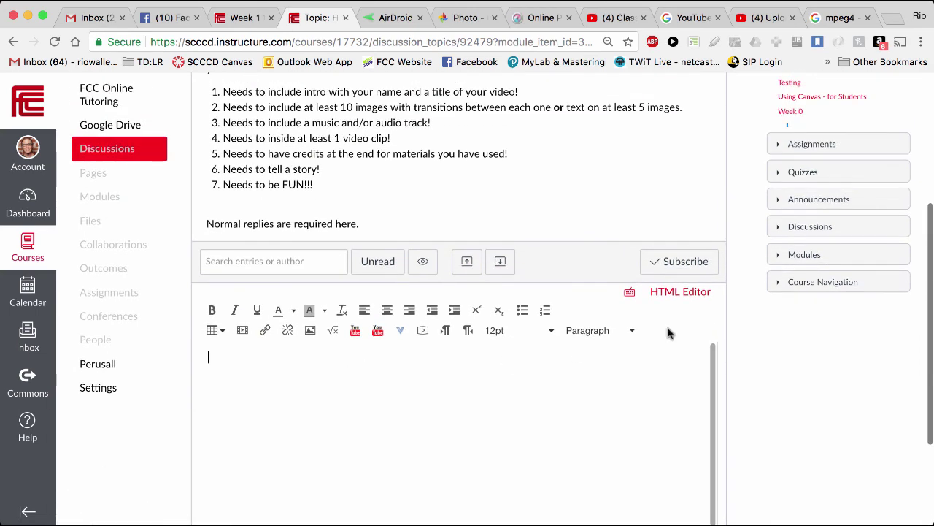
Step: Paste the copied iframe code into the reply's HTML source and return to the rich content view to preview the video
{"action": "left_click", "coordinate": [673, 296]}
{"action": "left_click", "coordinate": [338, 386]}
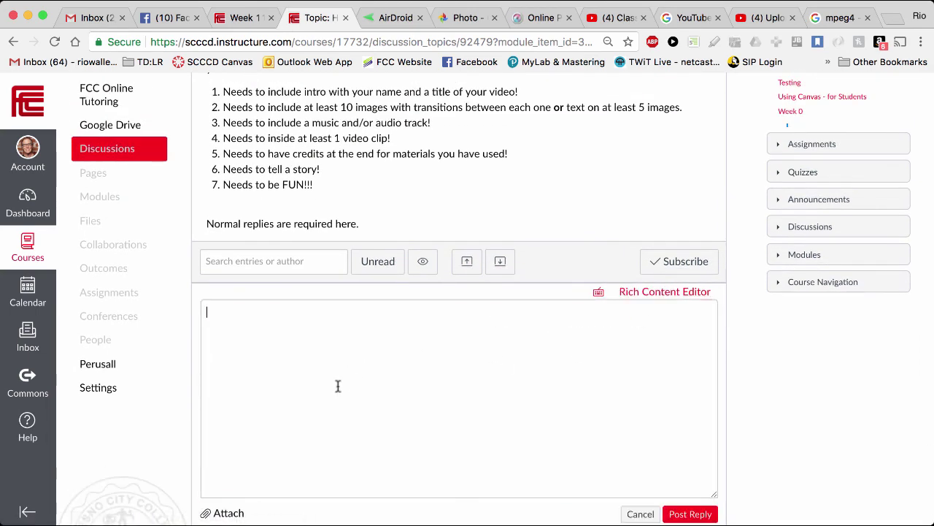
{"action": "key", "text": "cmd+v"}
{"action": "left_click", "coordinate": [693, 291]}
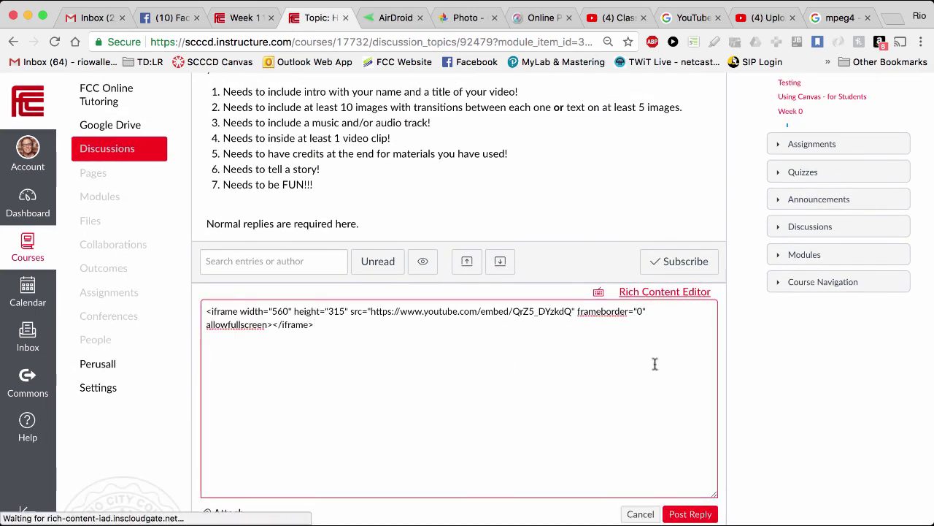
{"action": "scroll", "coordinate": [657, 409], "scroll_direction": "down", "scroll_amount": 3}
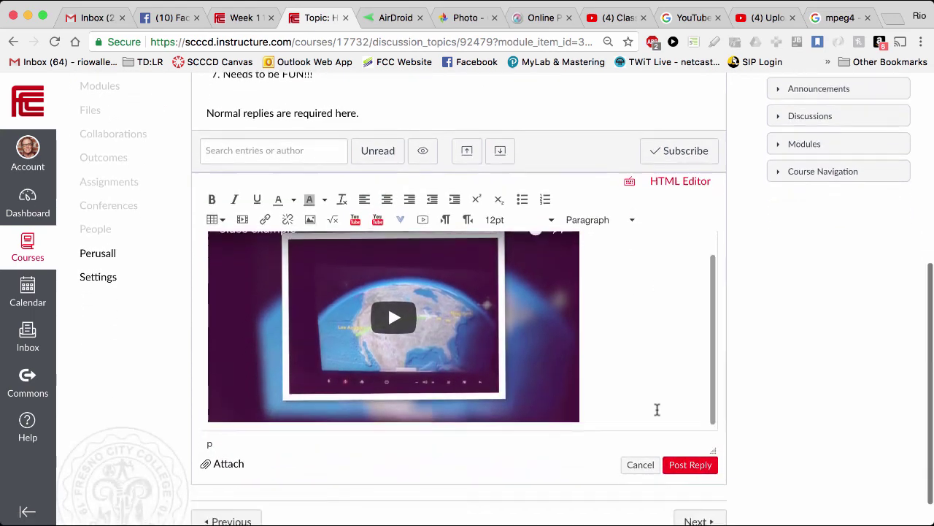
Step: Review the movie requirements in the discussion against the embedded video in the unposted reply
{"action": "scroll", "coordinate": [657, 409], "scroll_direction": "up", "scroll_amount": 5}
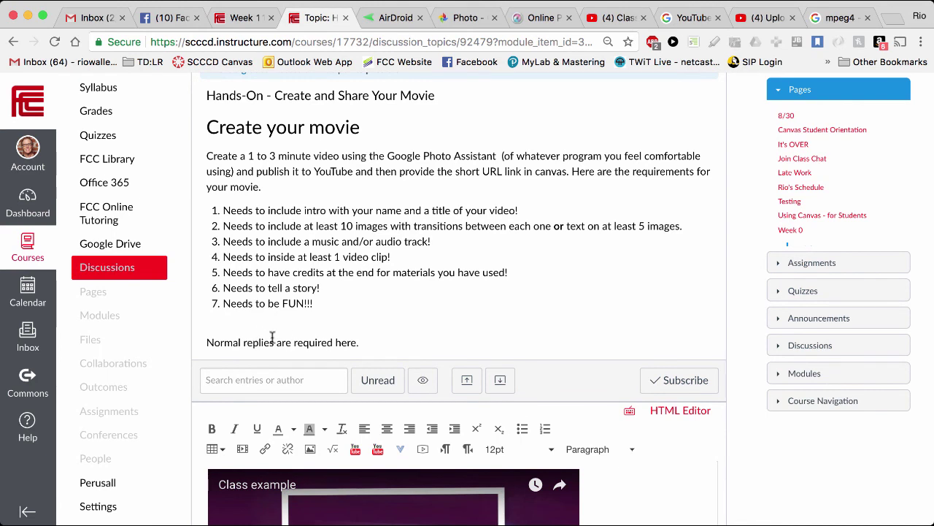
{"action": "scroll", "coordinate": [478, 299], "scroll_direction": "up", "scroll_amount": 2}
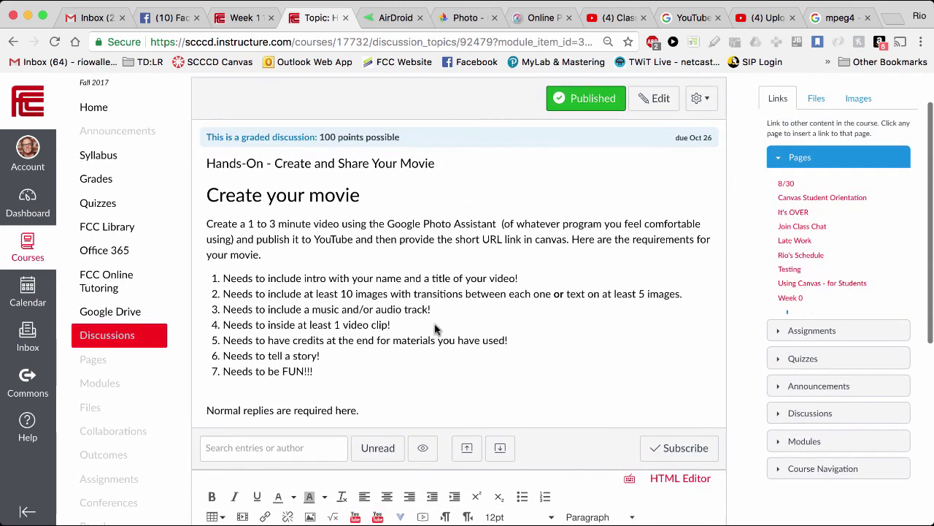
{"action": "scroll", "coordinate": [435, 330], "scroll_direction": "down", "scroll_amount": 4}
{"action": "scroll", "coordinate": [634, 423], "scroll_direction": "down", "scroll_amount": 2}
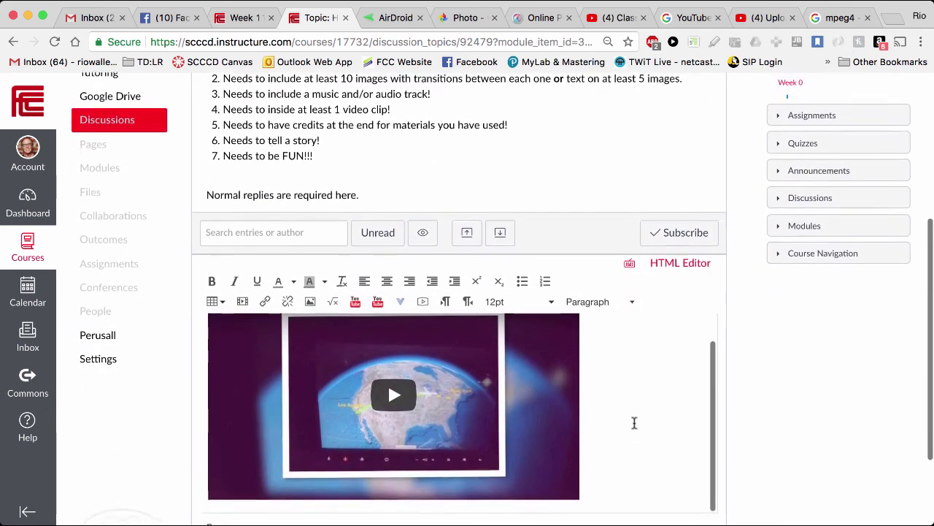
{"action": "scroll", "coordinate": [634, 423], "scroll_direction": "down", "scroll_amount": 3}
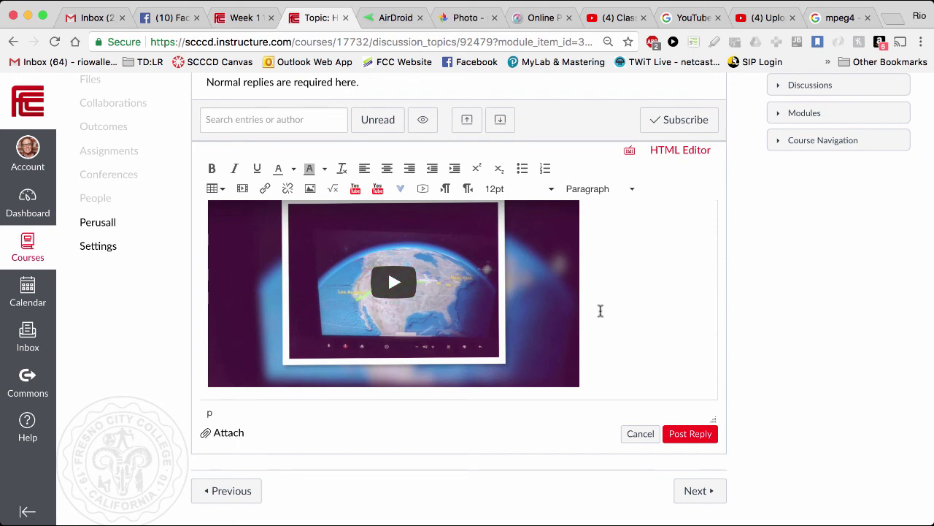
{"action": "scroll", "coordinate": [599, 311], "scroll_direction": "up", "scroll_amount": 3}
{"action": "scroll", "coordinate": [600, 310], "scroll_direction": "up", "scroll_amount": 5}
Step: Open the "Week 11 - Classwork" assignment and read its description of movie creation, permitted software and submission details
{"action": "left_click", "coordinate": [245, 17]}
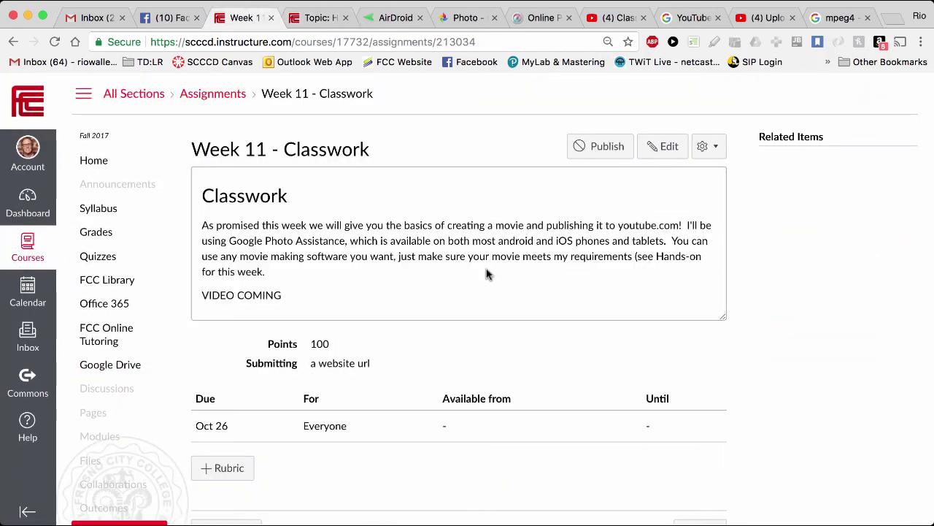
{"action": "scroll", "coordinate": [423, 210], "scroll_direction": "down", "scroll_amount": 1}
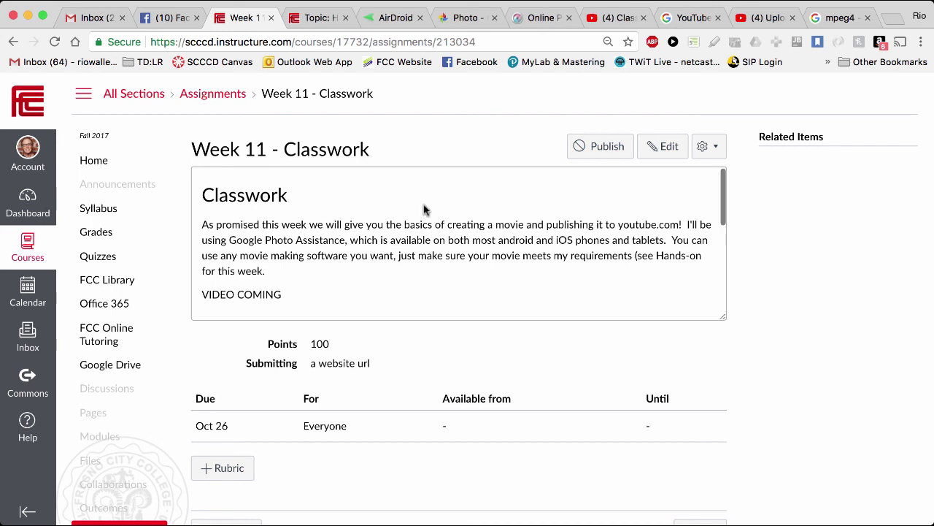
{"action": "left_click", "coordinate": [288, 234]}
{"action": "left_click", "coordinate": [467, 251], "text": "shift"}
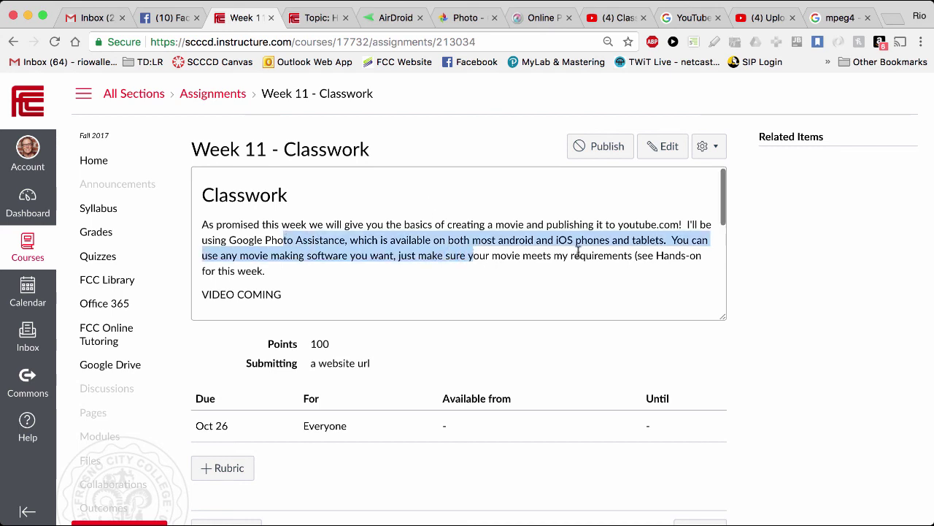
{"action": "left_click", "coordinate": [577, 250]}
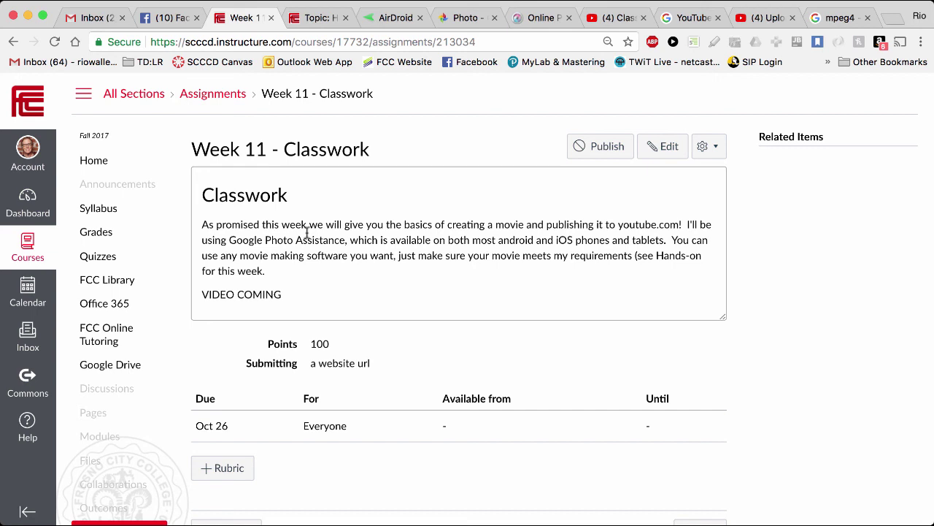
{"action": "left_click_drag", "start_coordinate": [395, 224], "coordinate": [494, 226]}
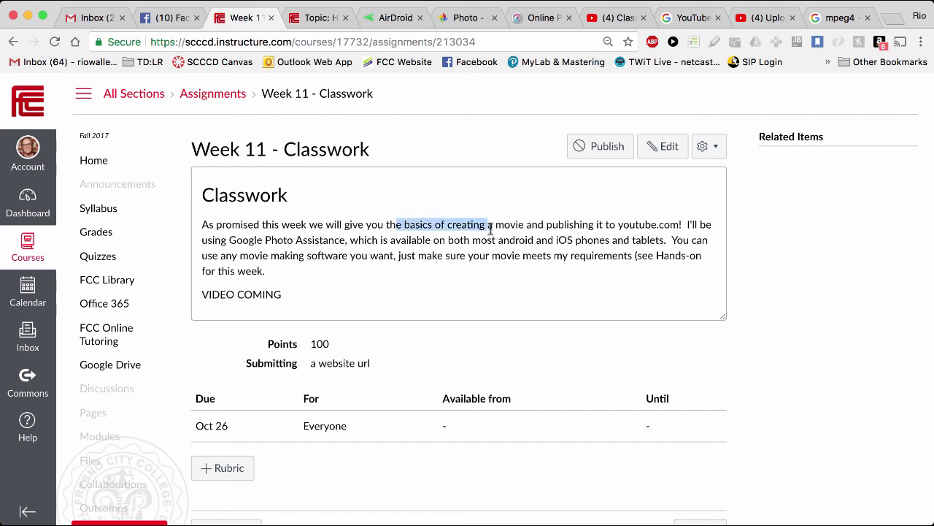
{"action": "left_click", "coordinate": [527, 235]}
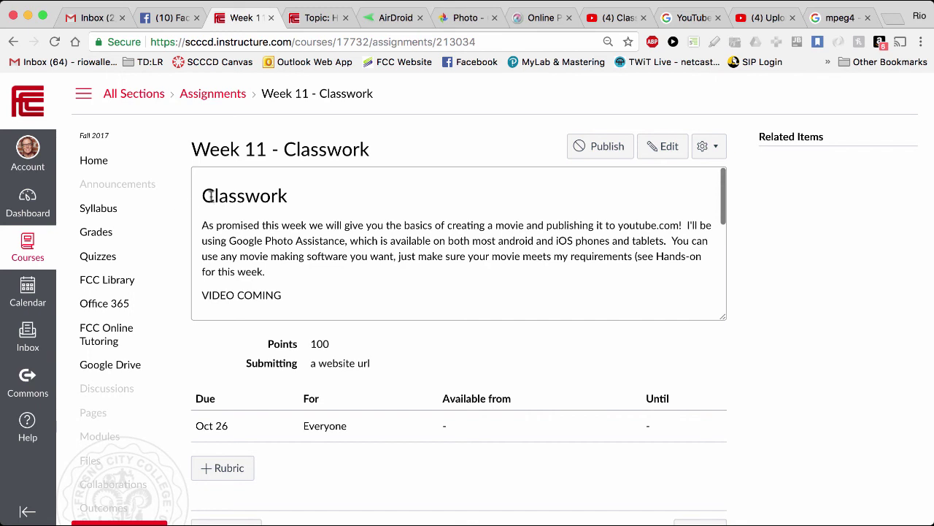
{"action": "left_click_drag", "start_coordinate": [227, 195], "coordinate": [432, 238]}
{"action": "left_click", "coordinate": [433, 252]}
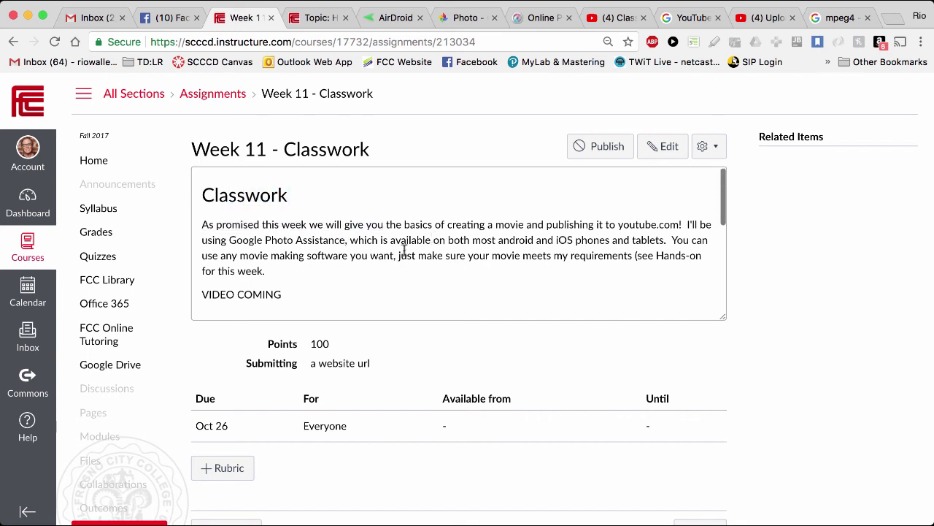
{"action": "scroll", "coordinate": [365, 263], "scroll_direction": "down", "scroll_amount": 2}
{"action": "scroll", "coordinate": [456, 278], "scroll_direction": "up", "scroll_amount": 2}
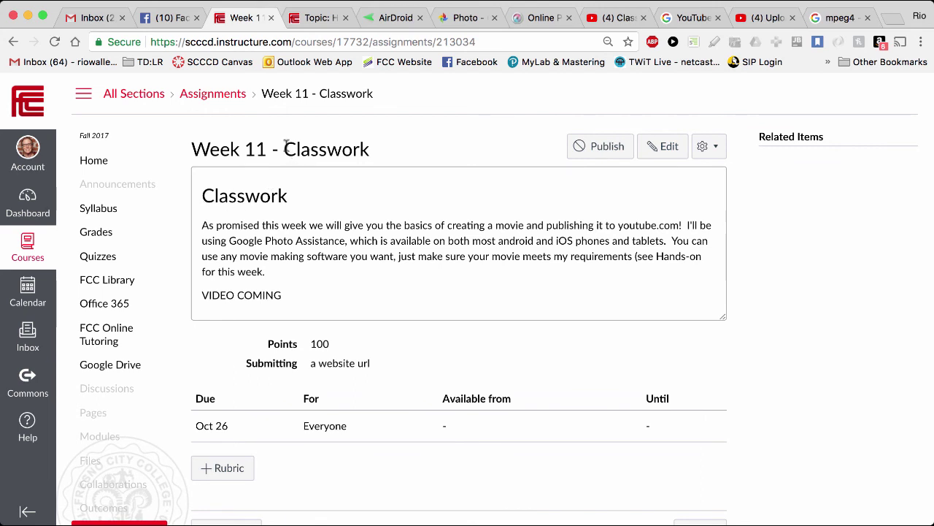
{"action": "left_click_drag", "start_coordinate": [286, 143], "coordinate": [382, 150]}
{"action": "left_click", "coordinate": [451, 261]}
{"action": "scroll", "coordinate": [438, 241], "scroll_direction": "down", "scroll_amount": 1}
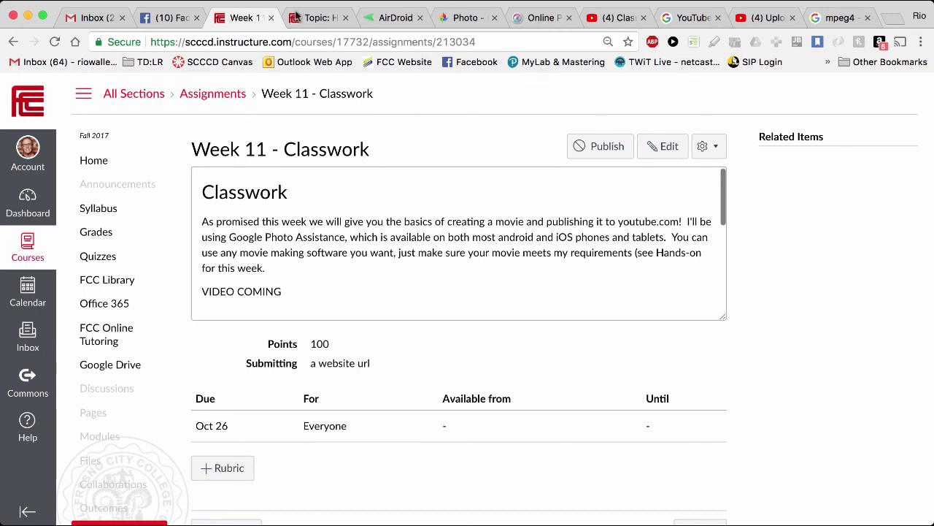